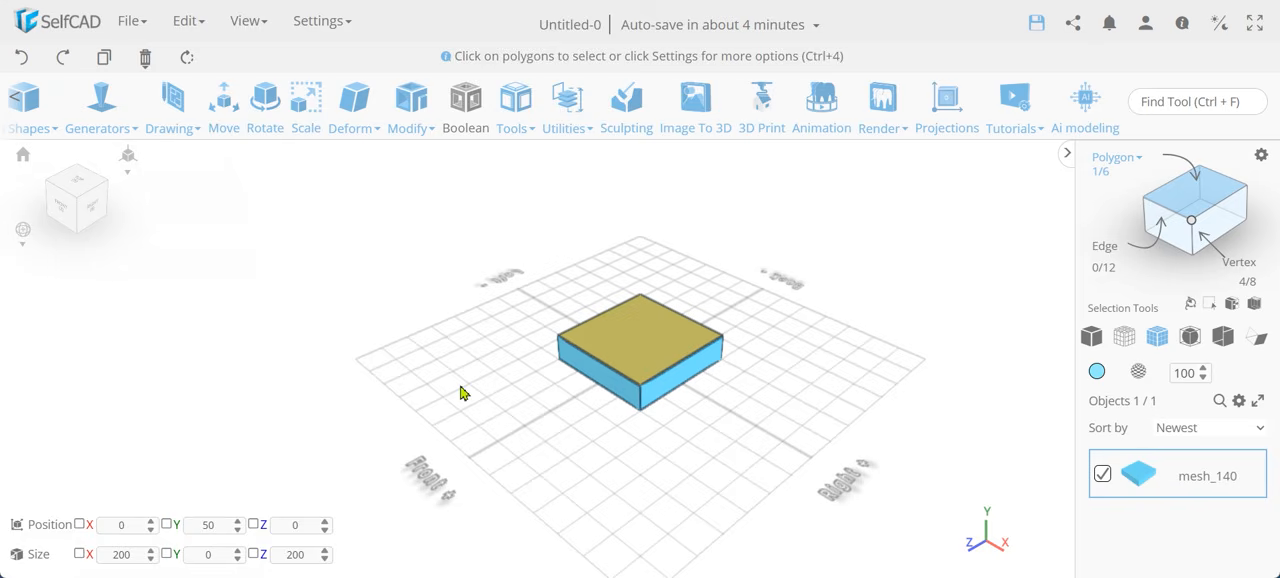
Delete the selected top face of the square box so that it becomes an open tray.
key("Delete")
key("Return")
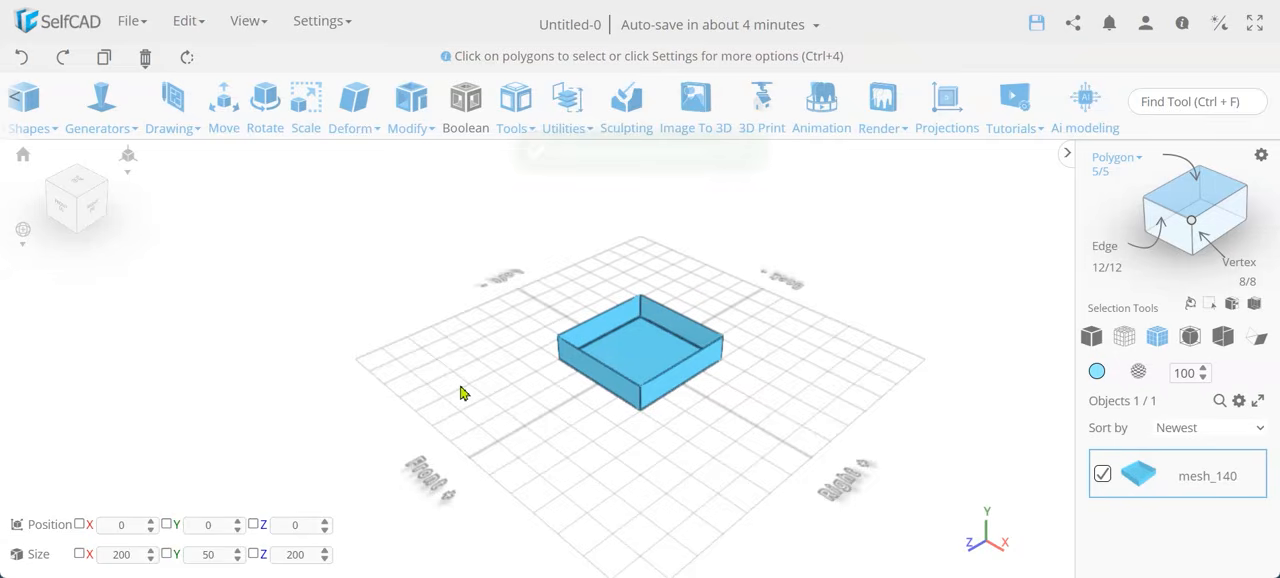
scroll(670, 423, "up", 5)
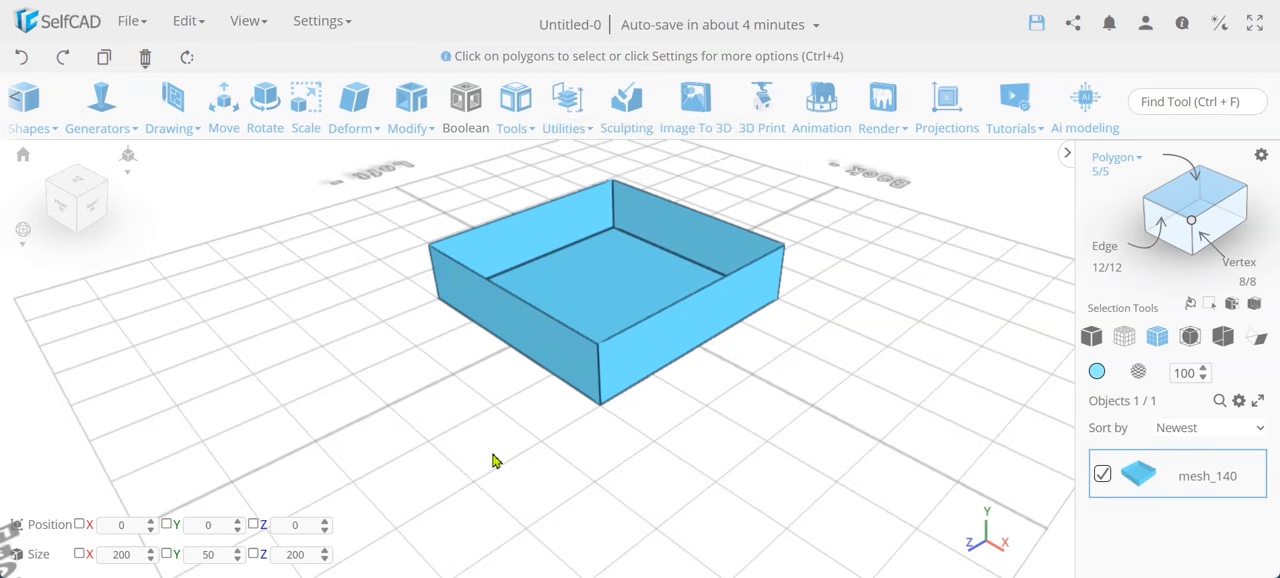
mouse_move(493, 460)
right_mouse_down()
mouse_move(540, 489)
mouse_move(520, 494)
mouse_move(540, 466)
mouse_move(511, 463)
right_mouse_up()
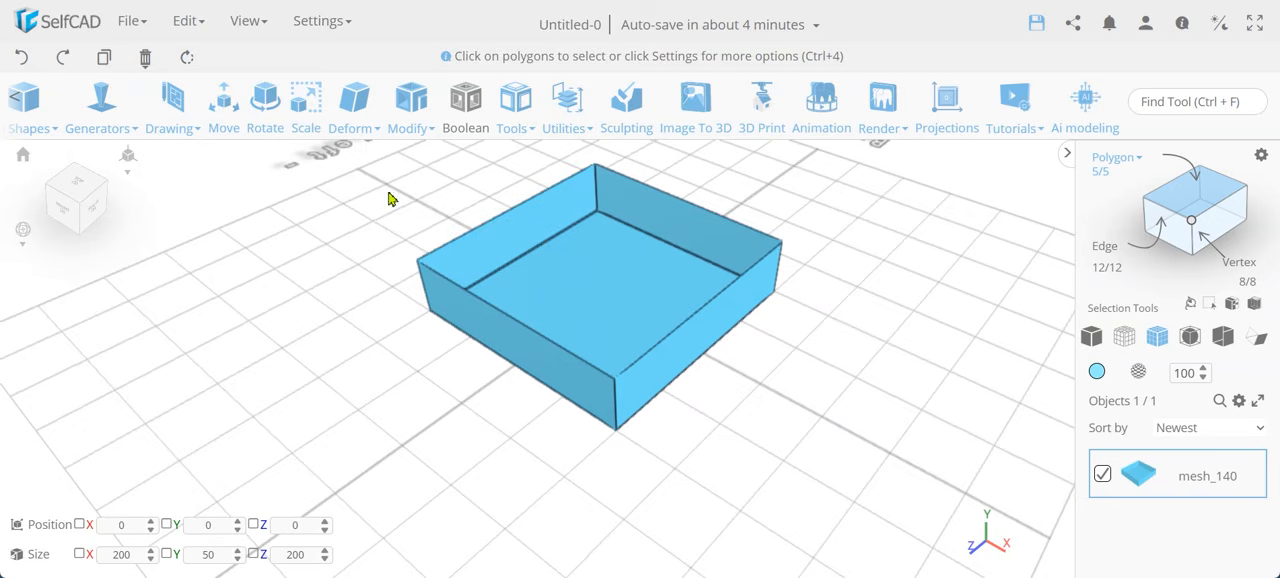
Try Add Thickness in Offset mode on the open tray with thickness values of 5 and -5 and inspect the walls.
left_click(411, 95)
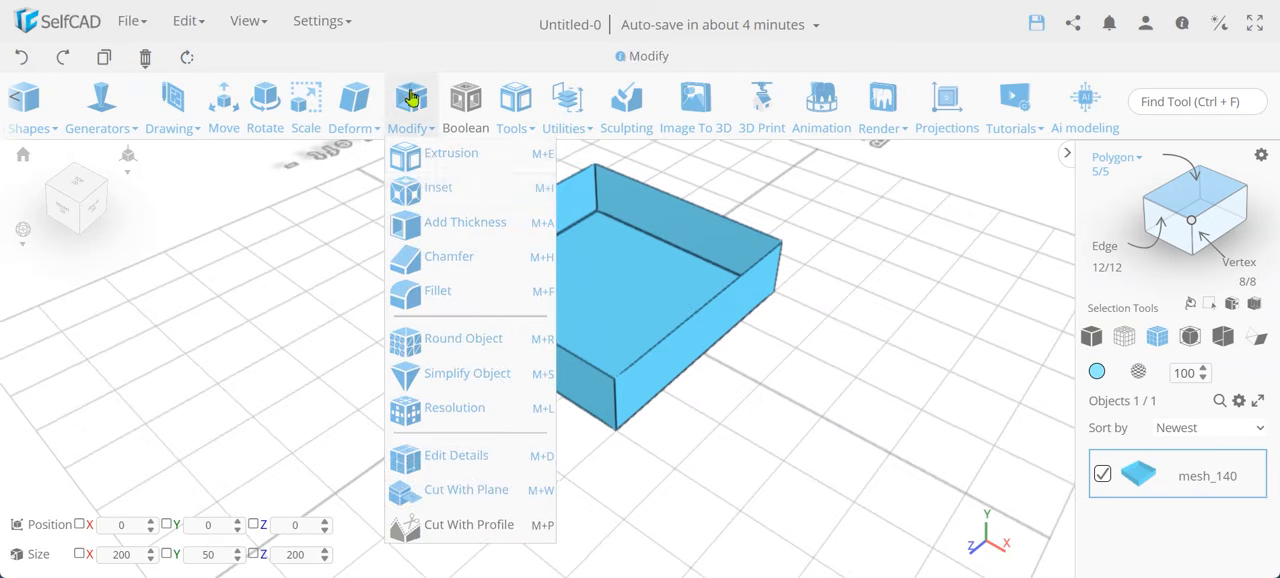
left_click(467, 224)
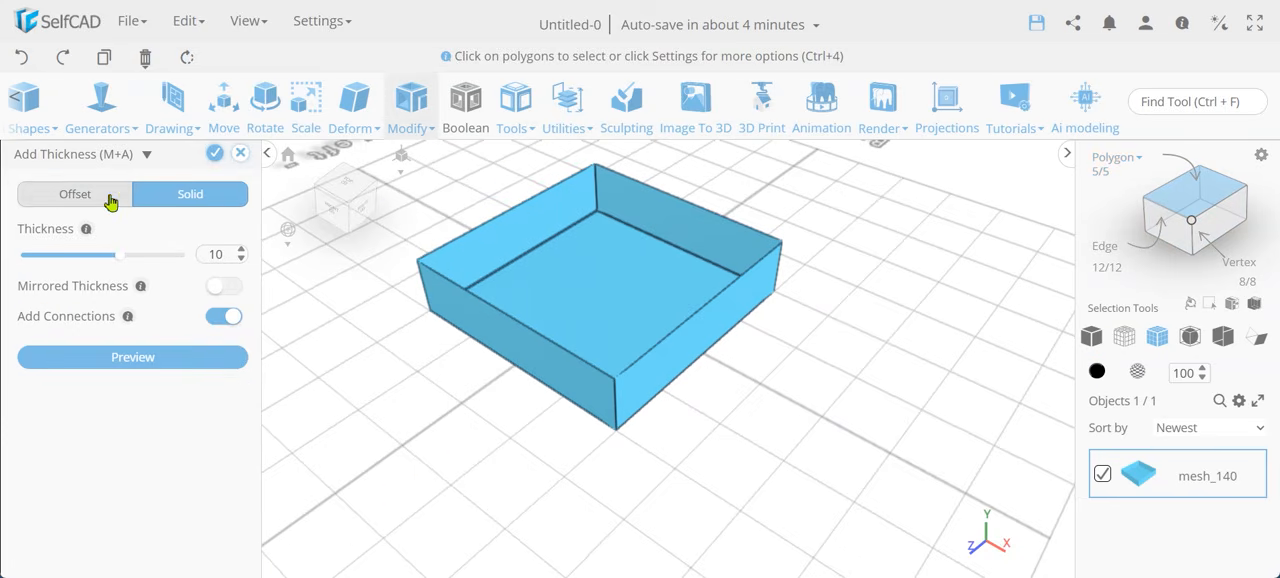
left_click(111, 203)
left_click(110, 202)
left_click(111, 203)
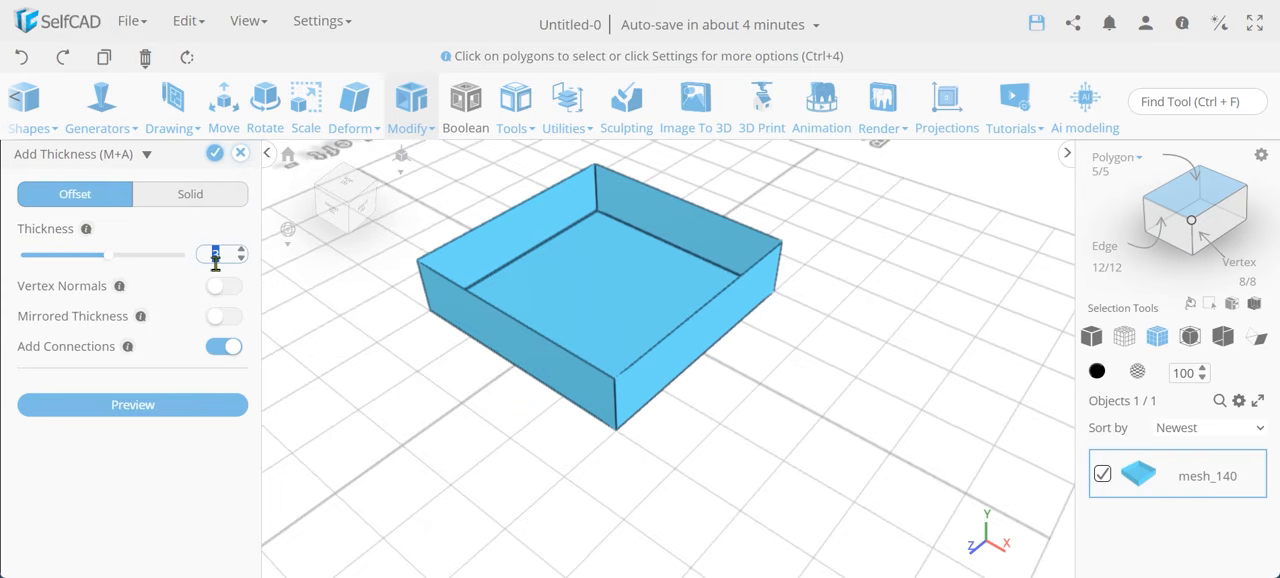
type("5")
key("Return")
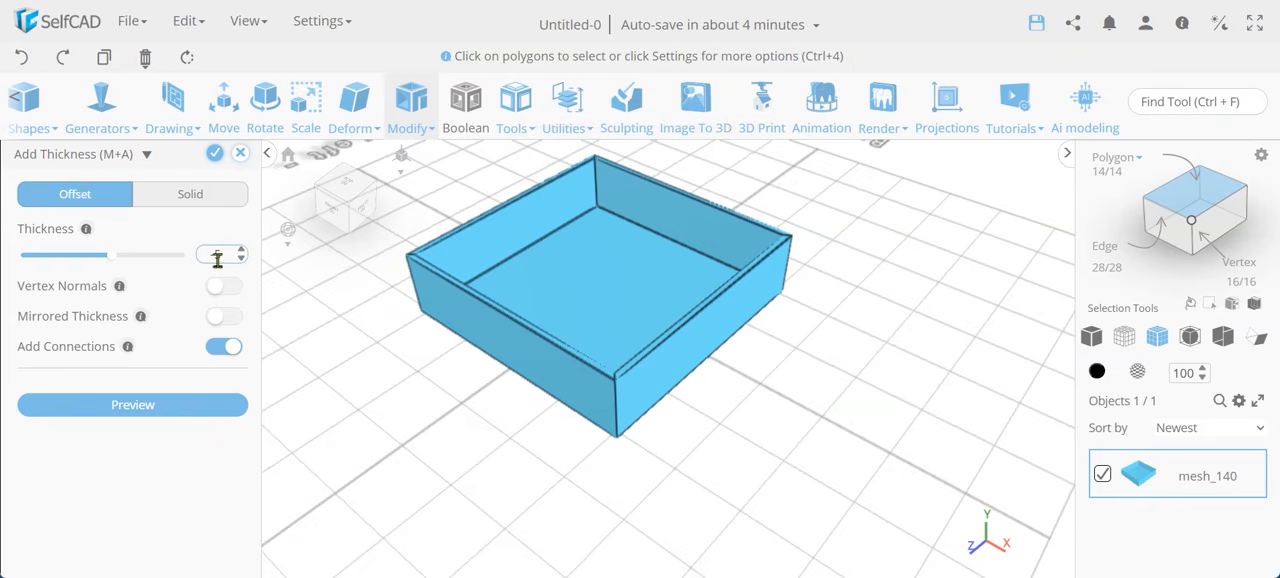
key("Return")
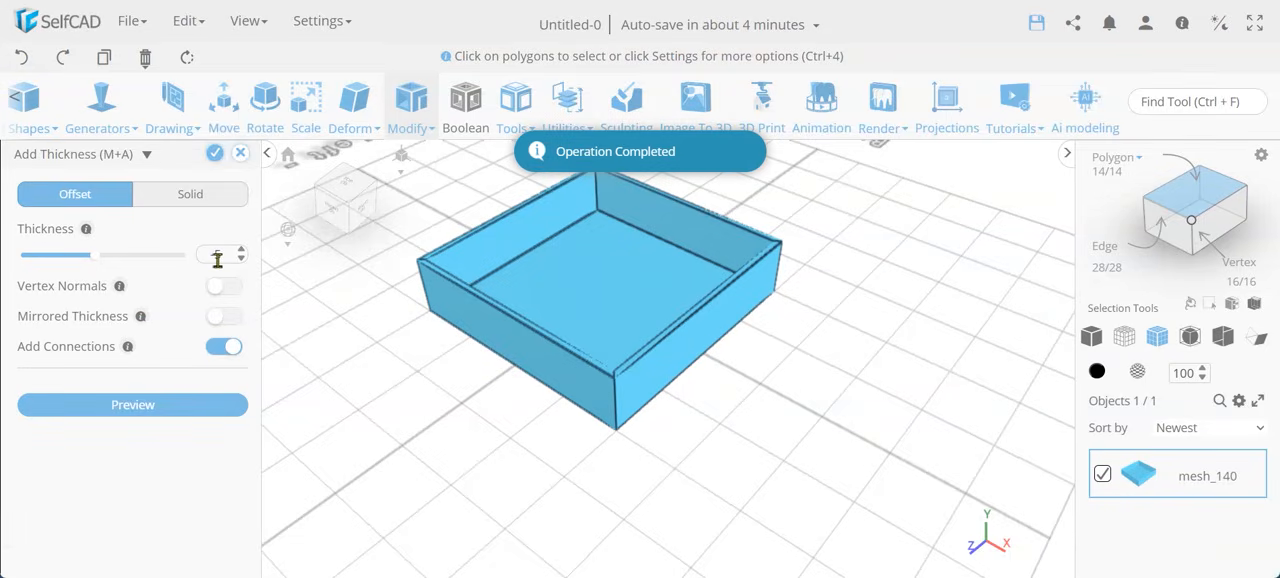
scroll(622, 371, "up", 5)
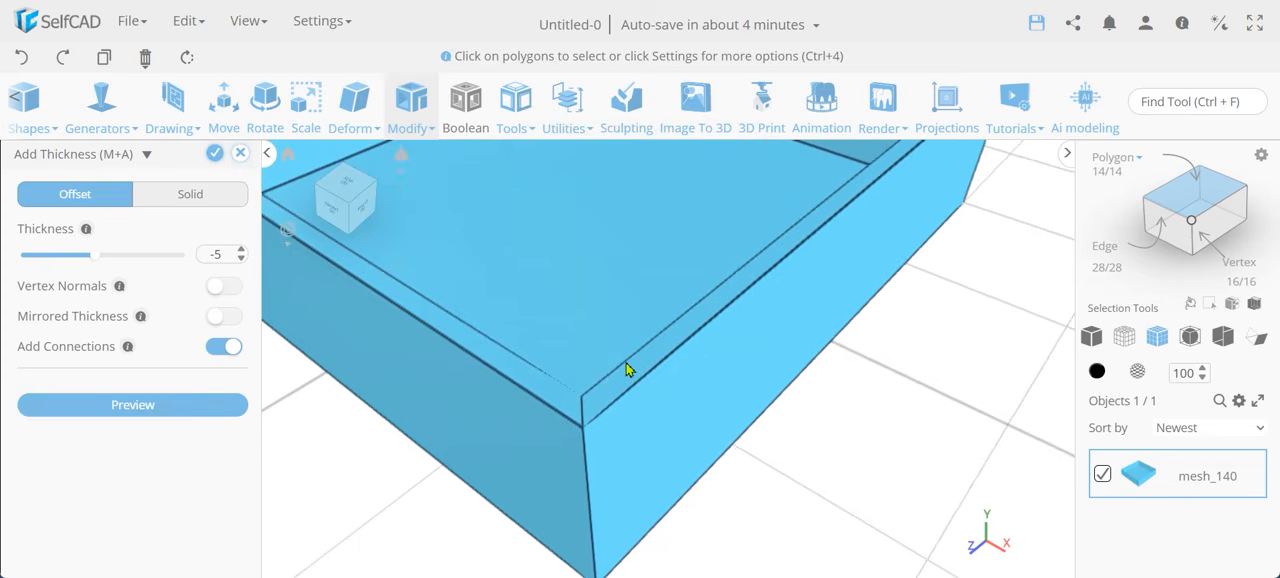
scroll(651, 418, "down", 5)
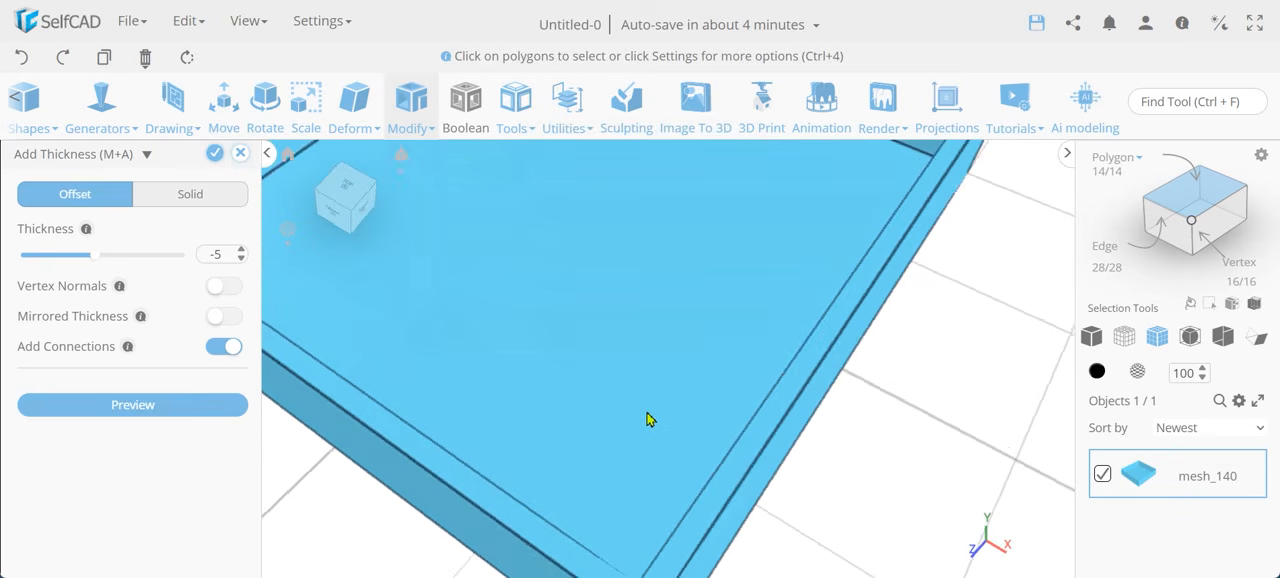
scroll(651, 418, "down", 2)
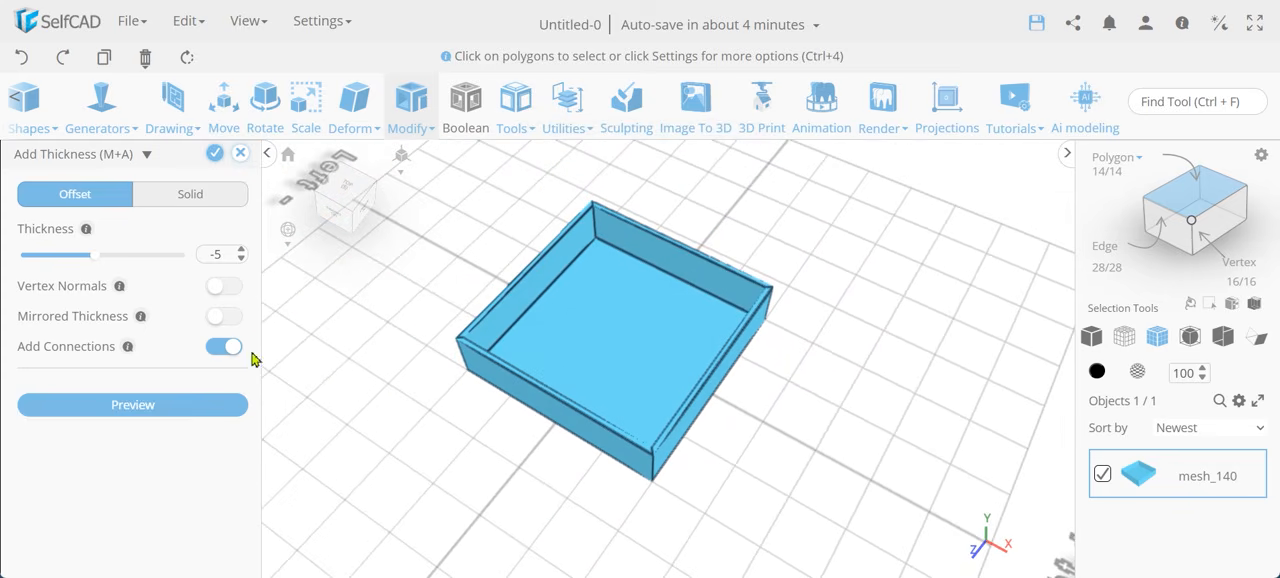
right_click_drag(627, 430, 677, 406)
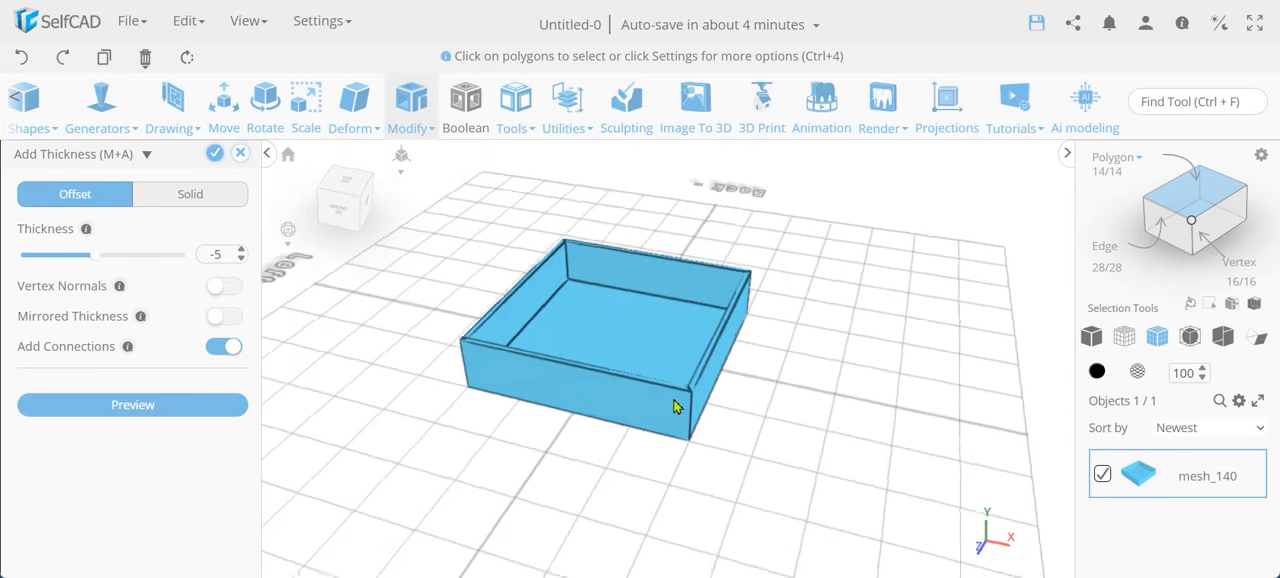
Apply Add Thickness to the open tray in Solid mode with a thickness of 5.
left_click(190, 203)
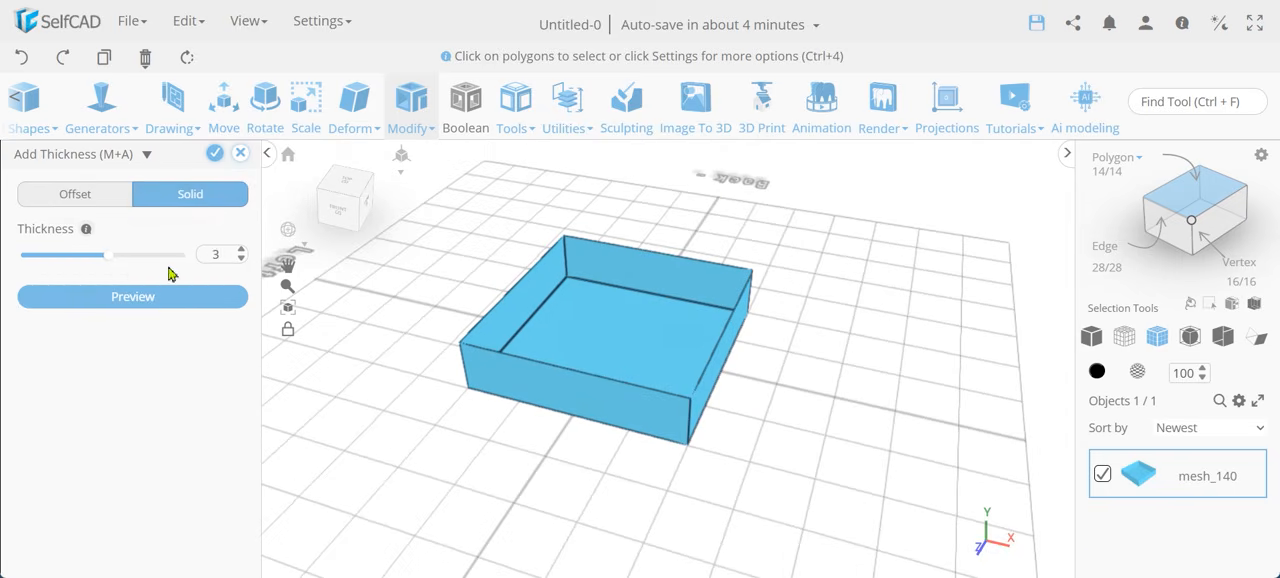
double_click(220, 254)
type("5")
key("Return")
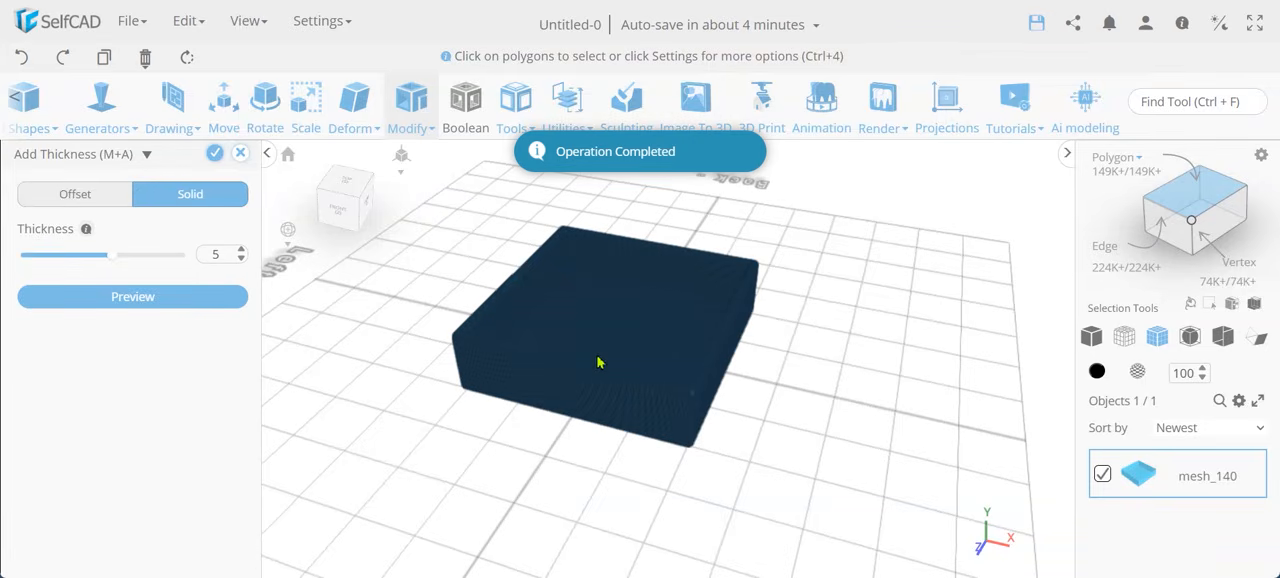
right_click_drag(598, 357, 581, 399)
scroll(579, 399, "up", 5)
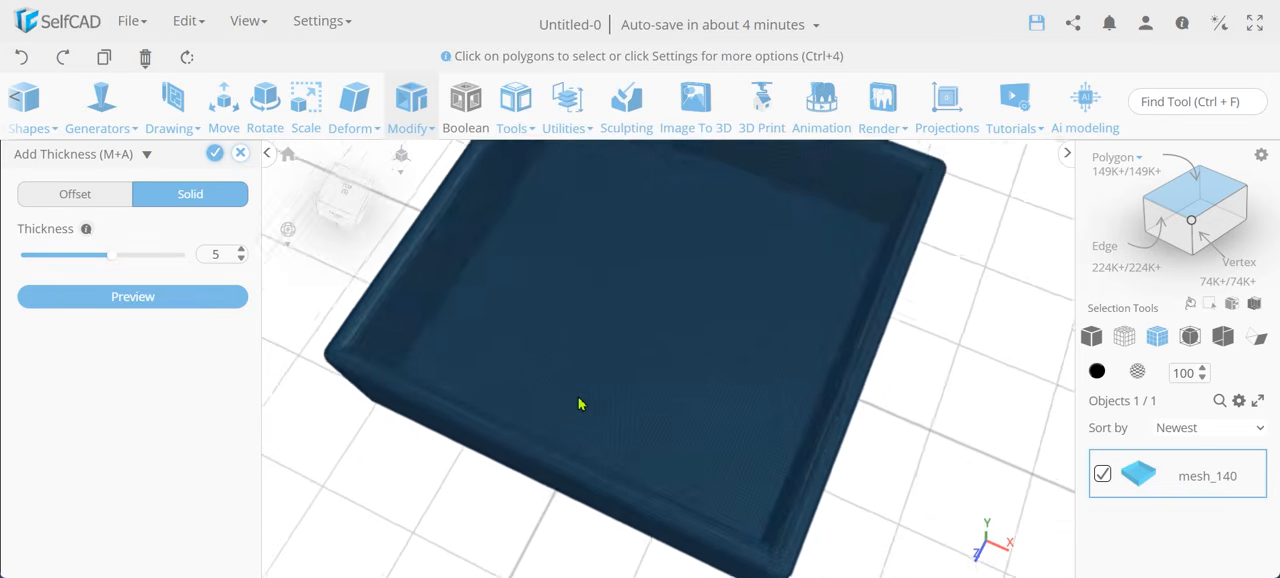
scroll(580, 402, "up", 3)
scroll(580, 402, "down", 3)
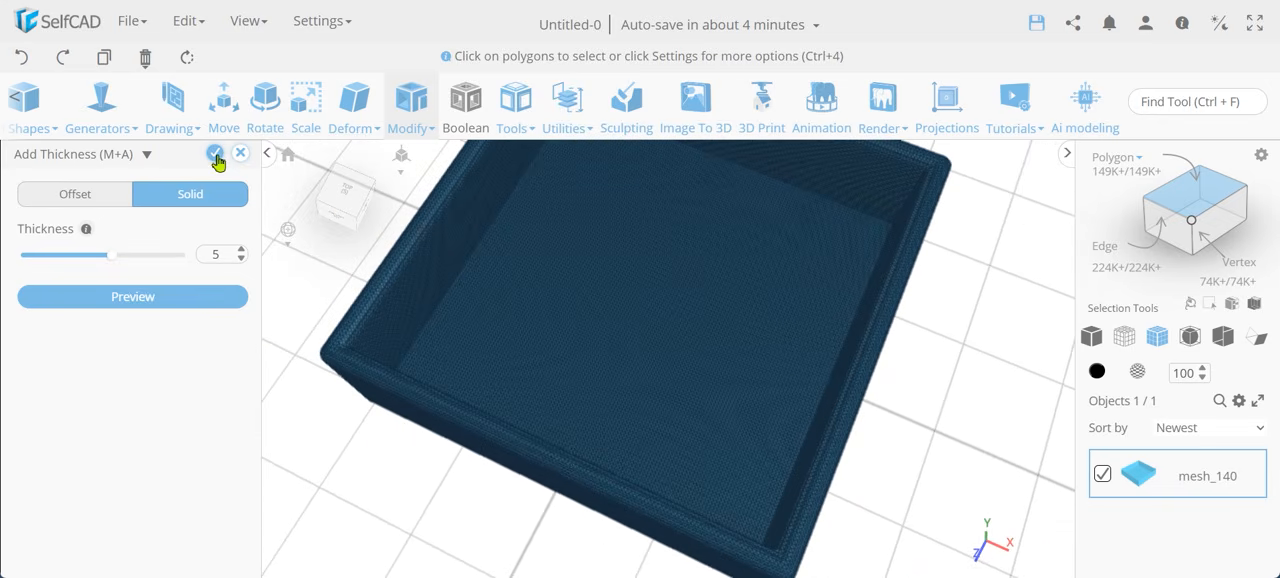
left_click(216, 156)
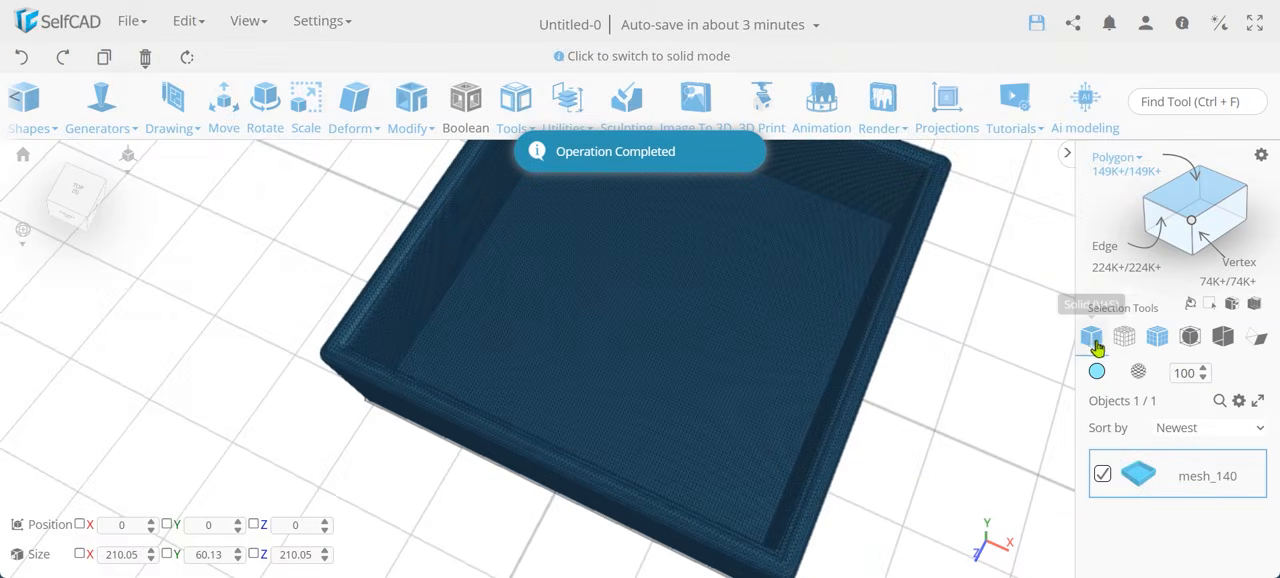
Display the thickened tray in solid mode and select its two outer side faces and one inner wall.
left_click(1093, 340)
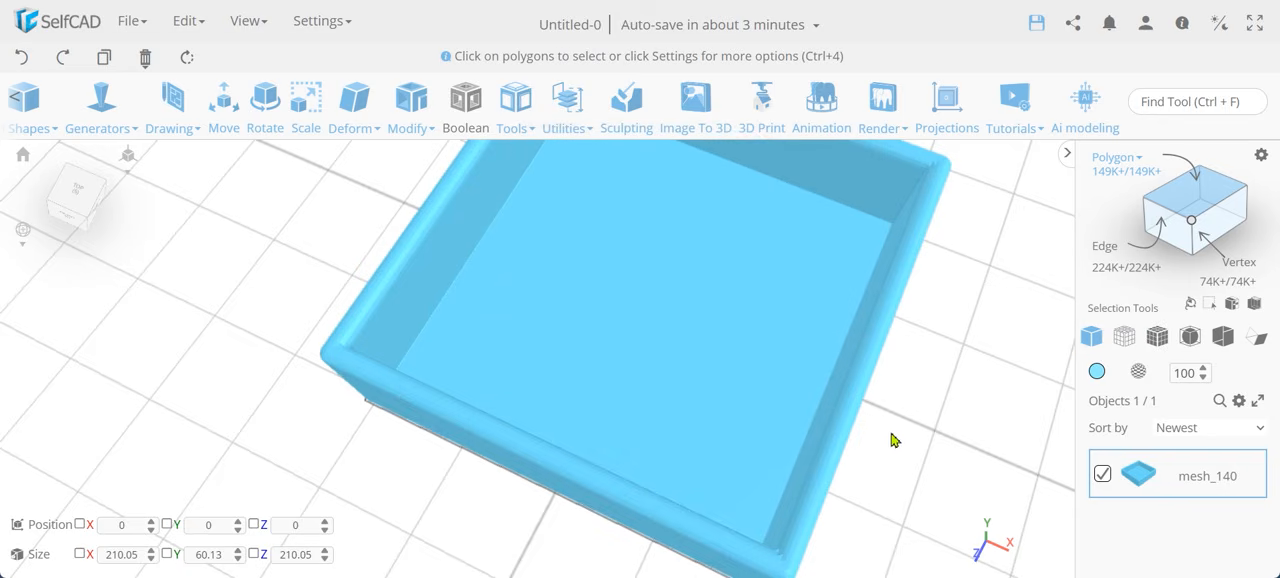
right_click_drag(891, 433, 805, 377)
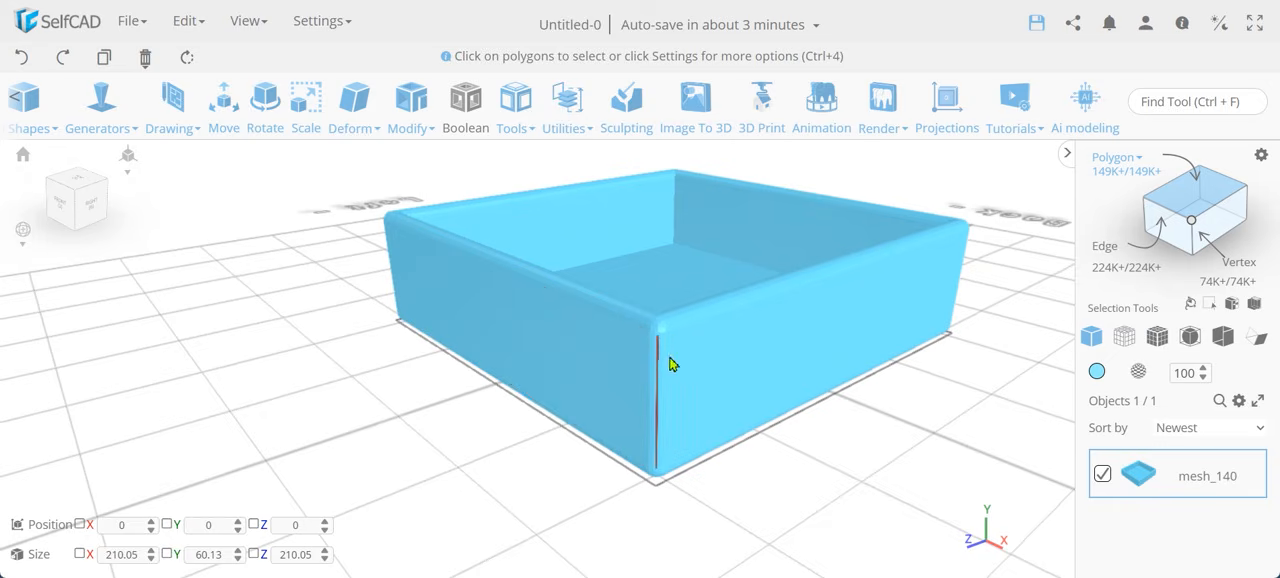
left_click(734, 360)
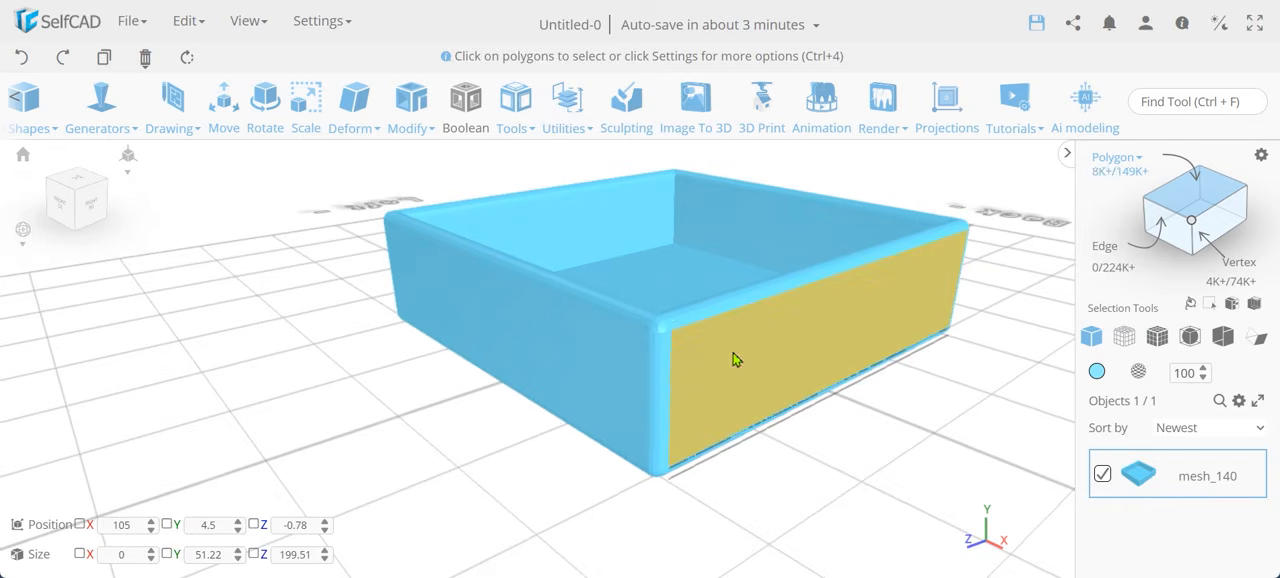
left_click(620, 362)
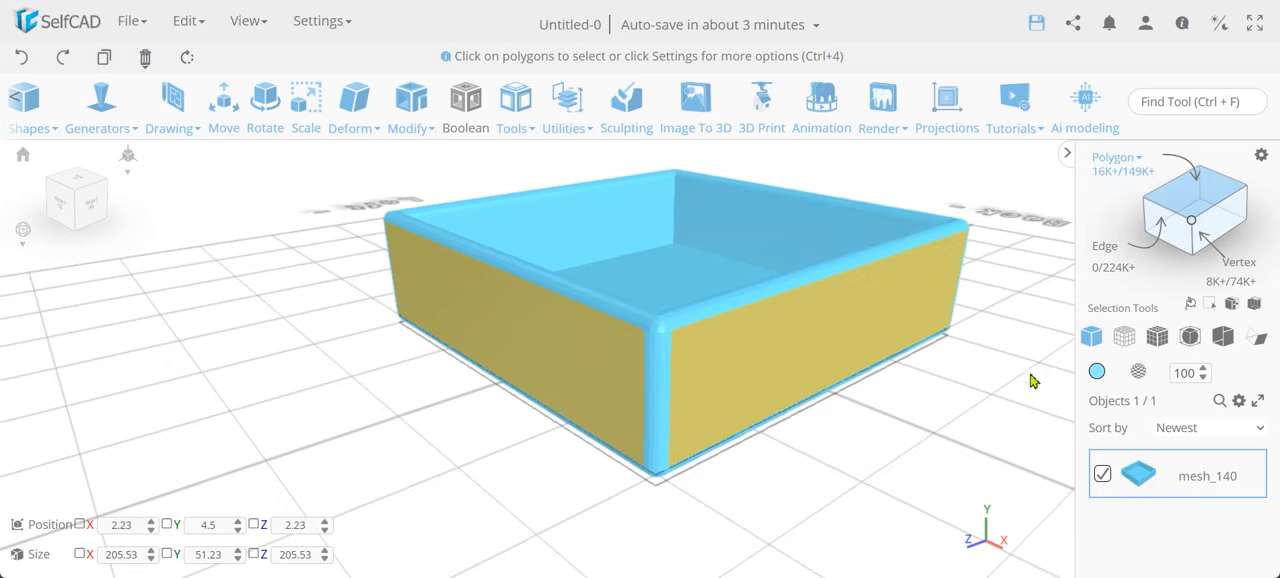
right_click_drag(968, 460, 487, 285)
left_click(478, 278)
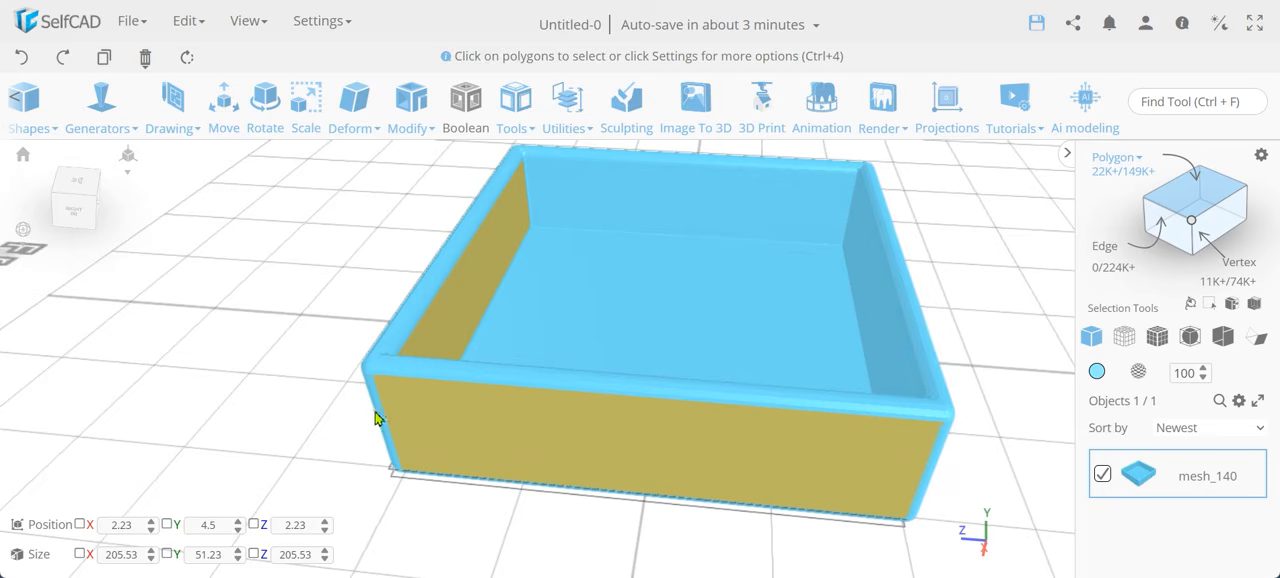
right_click_drag(298, 422, 604, 410)
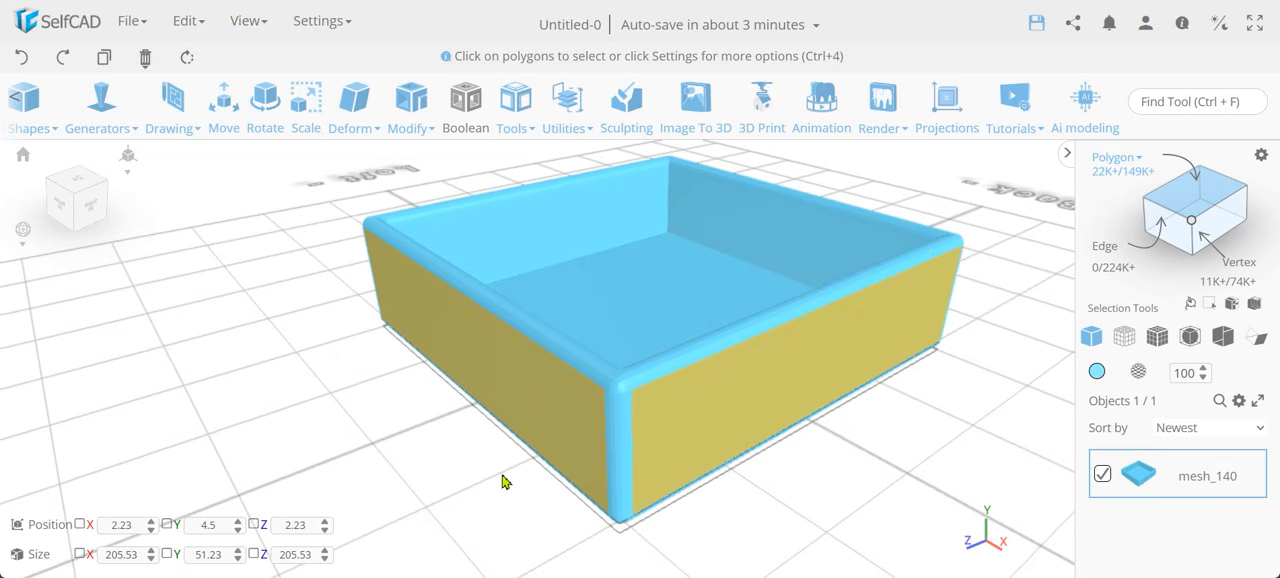
Remove the tray from the scene and sketch an 8-edge circle of radius 50 mm centred on the origin in top view.
key("Delete")
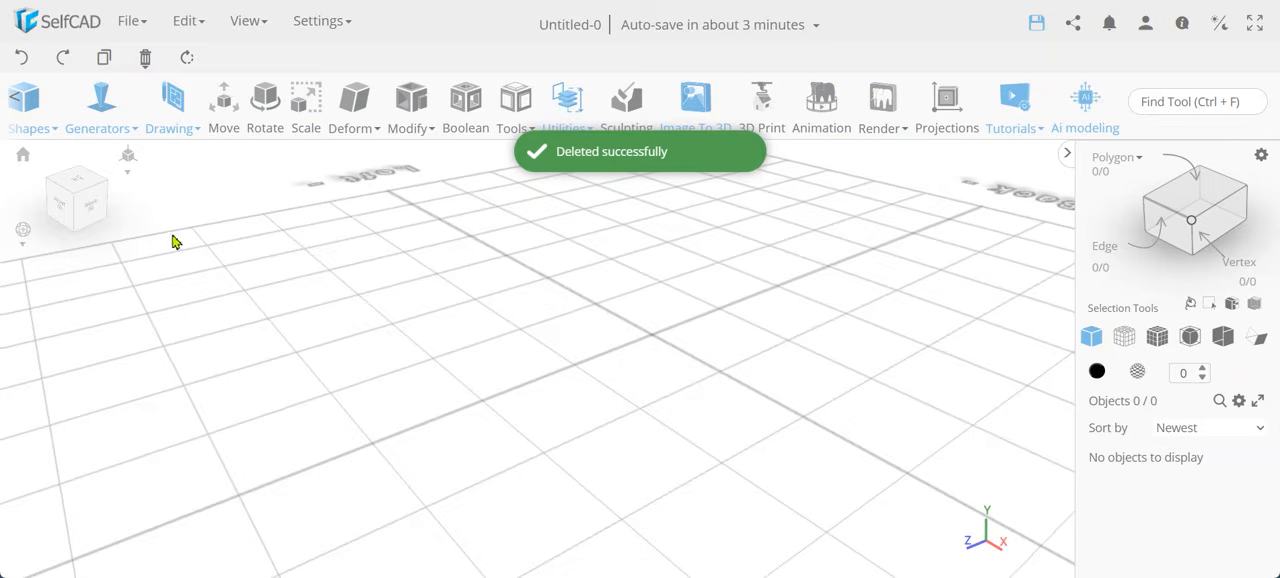
left_click(78, 188)
left_click(175, 130)
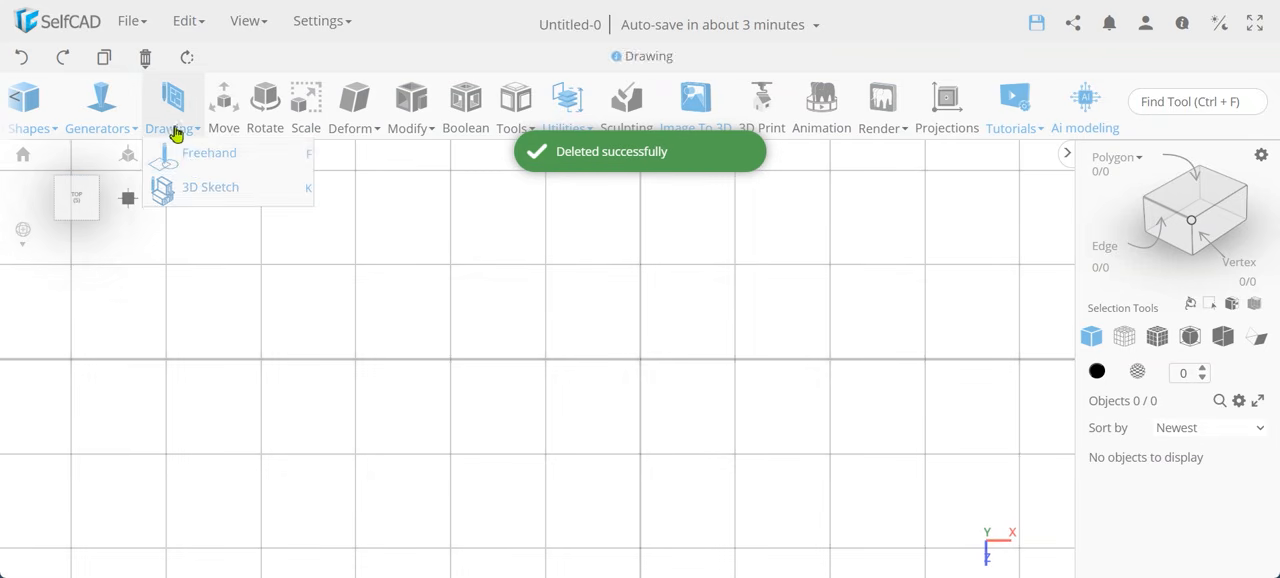
left_click(202, 193)
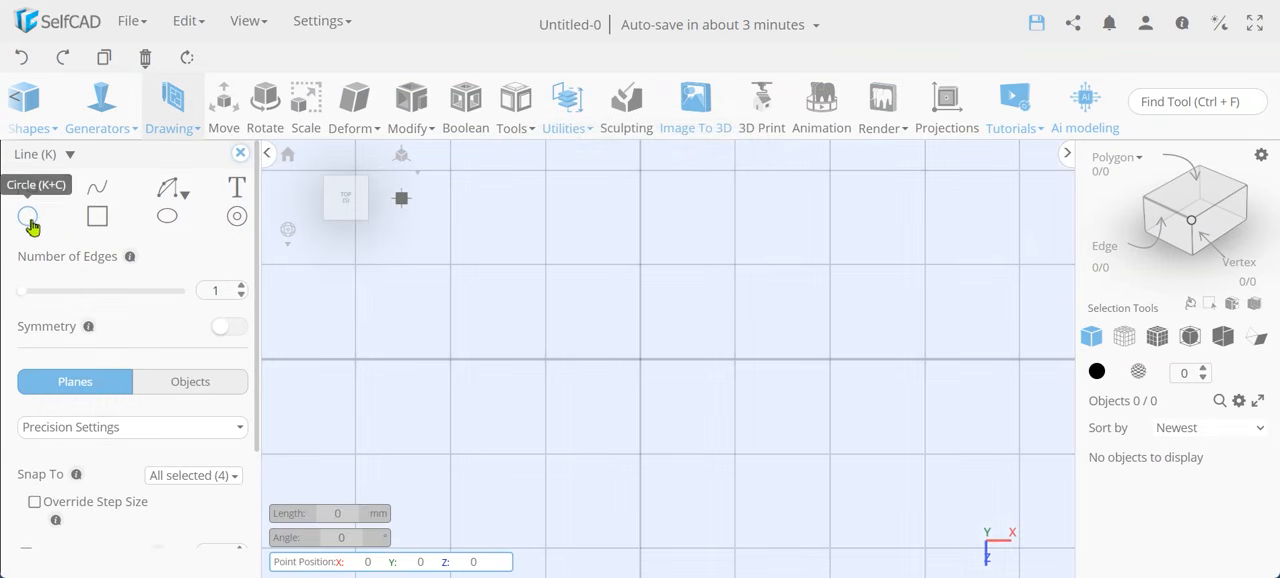
left_click(28, 218)
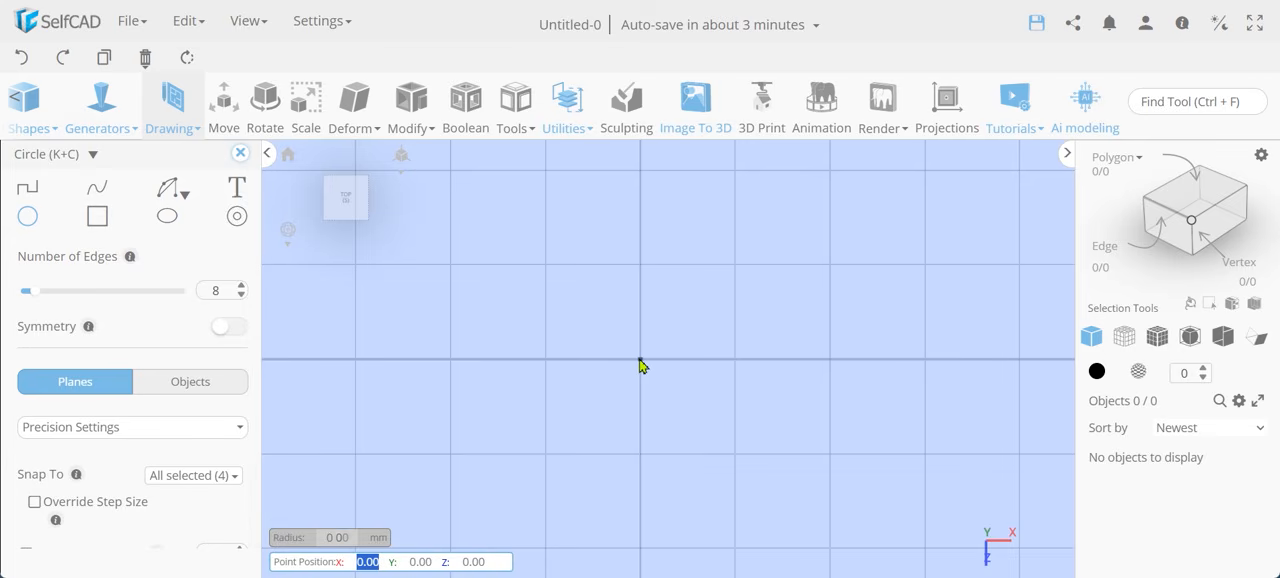
left_click(640, 360)
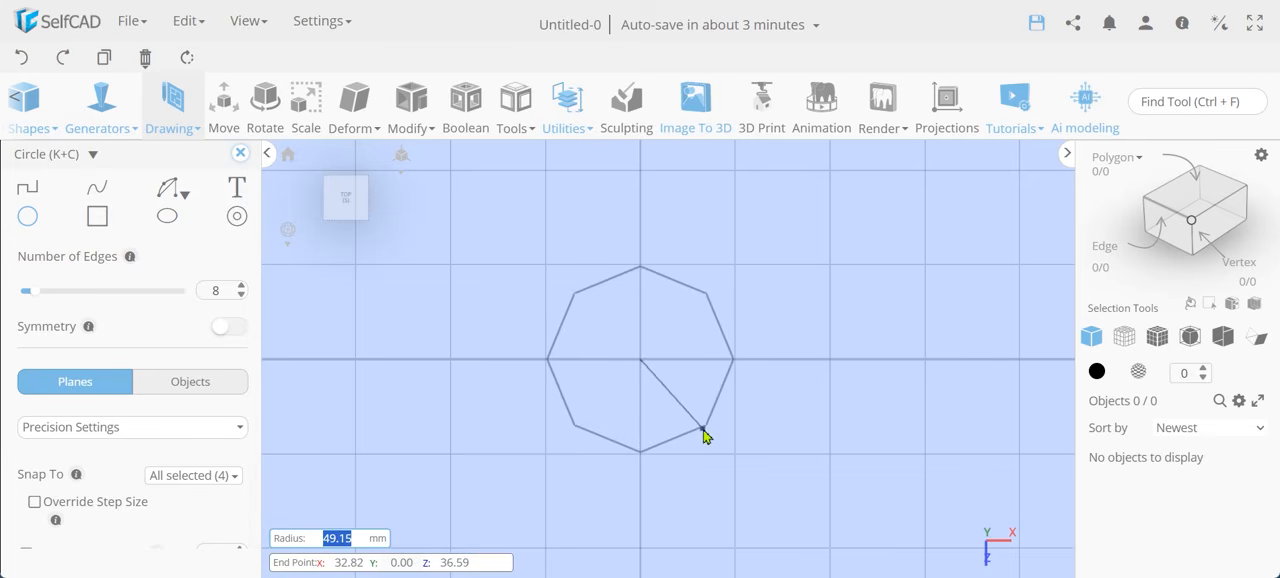
left_click(641, 457)
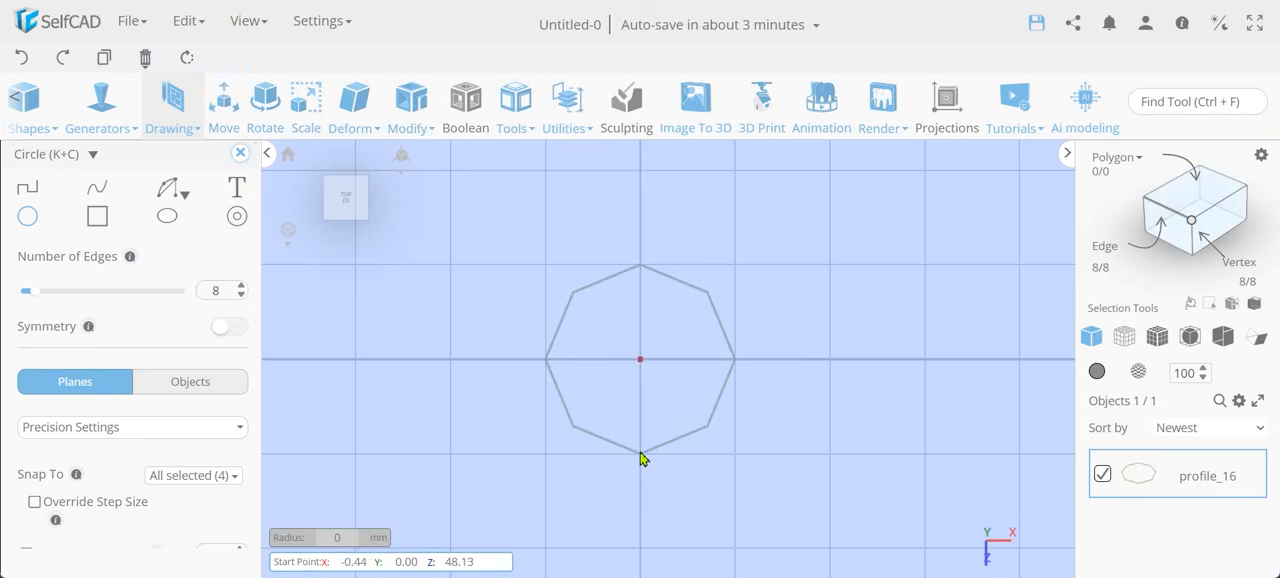
left_click(240, 155)
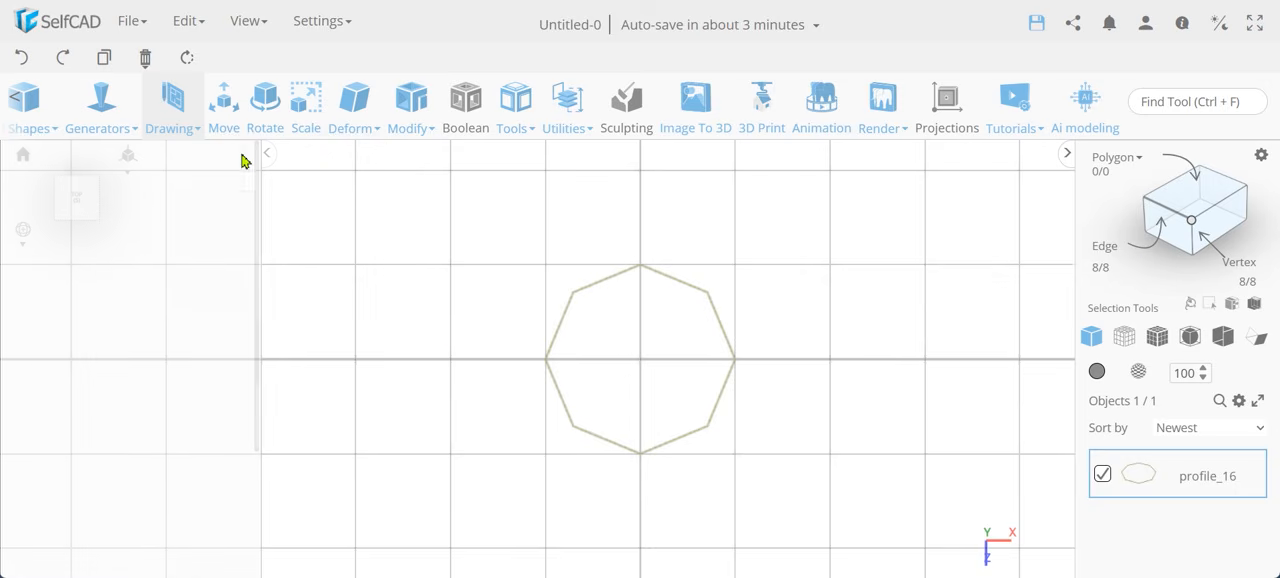
Scale the octagon's four vertices lying on the X and Z axes to a size of 25 in X and Z.
left_click(1192, 222)
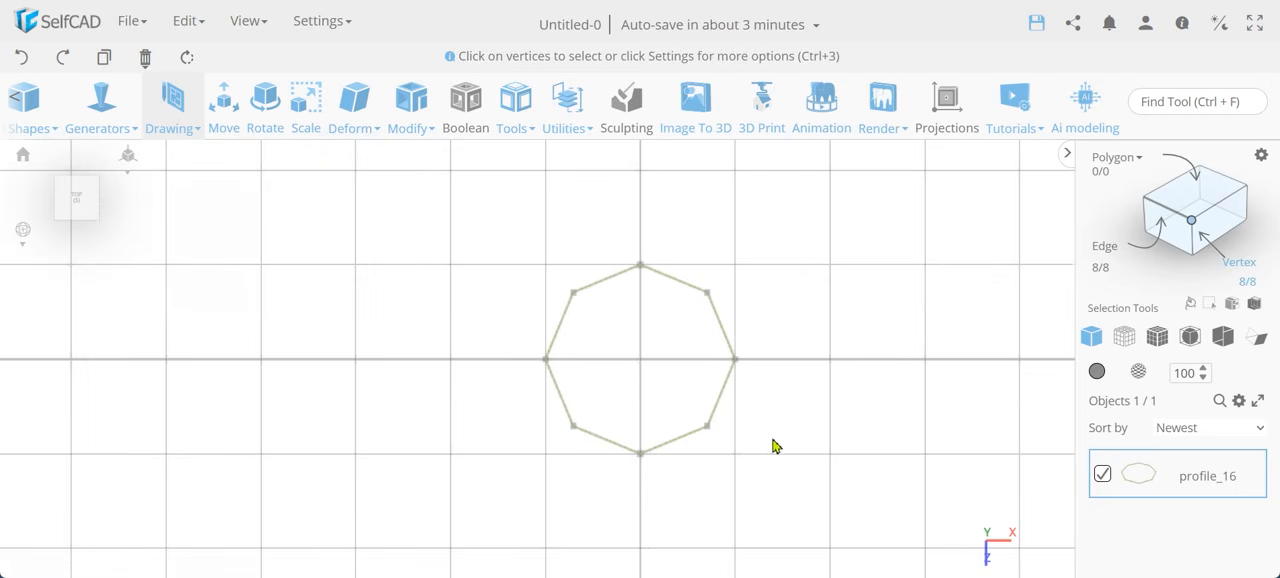
left_click(640, 455)
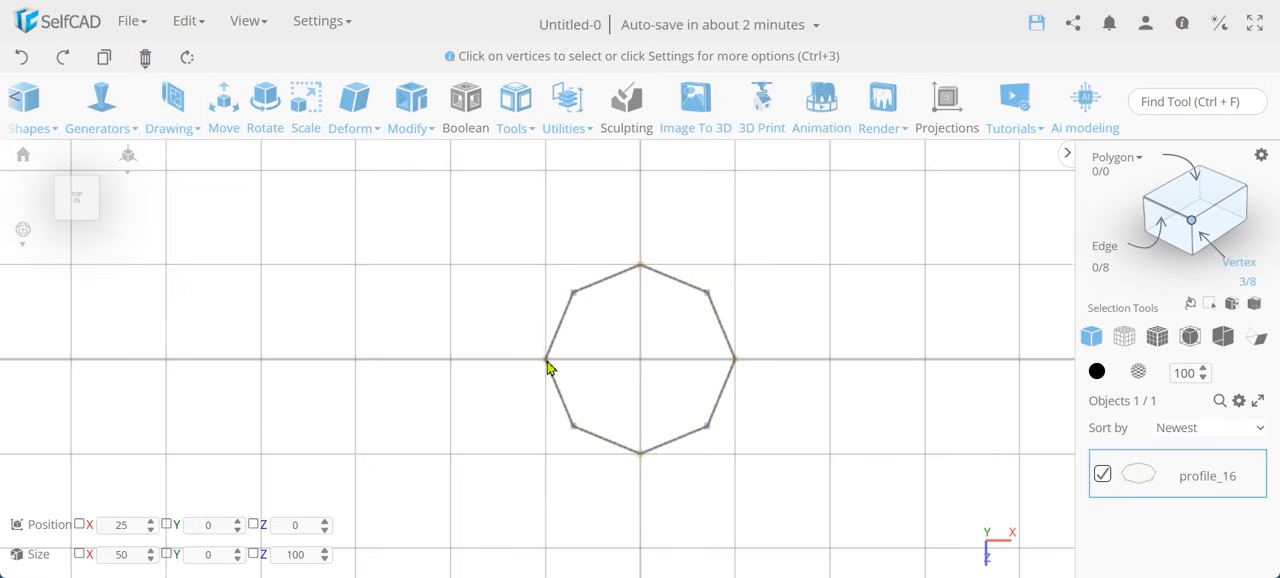
left_click(302, 112)
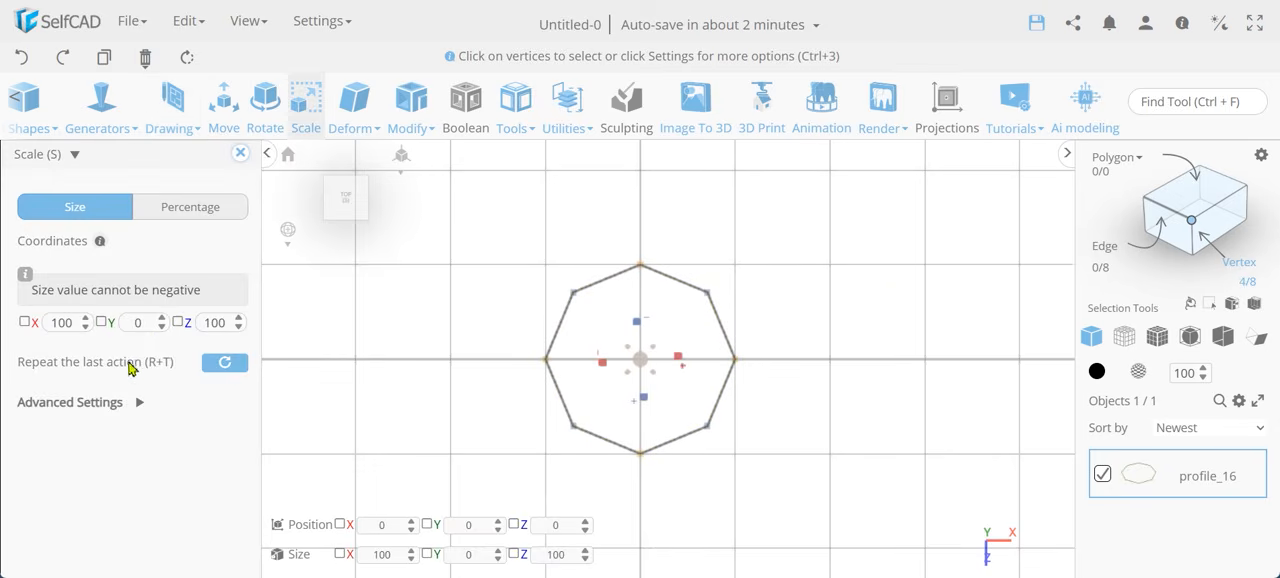
double_click(61, 330)
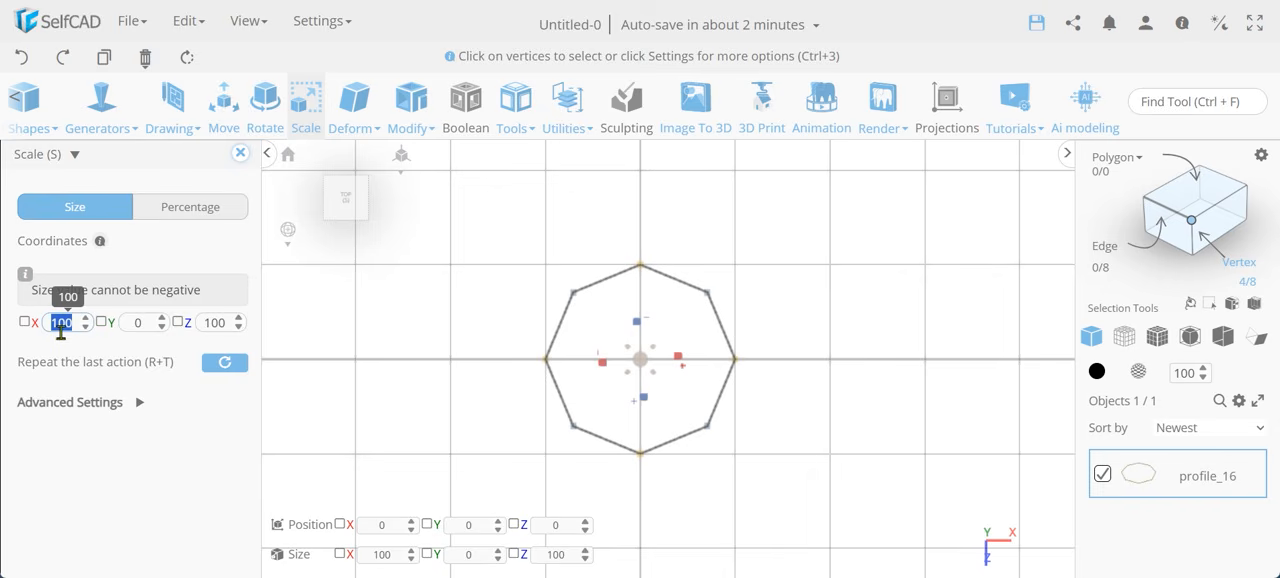
double_click(215, 323)
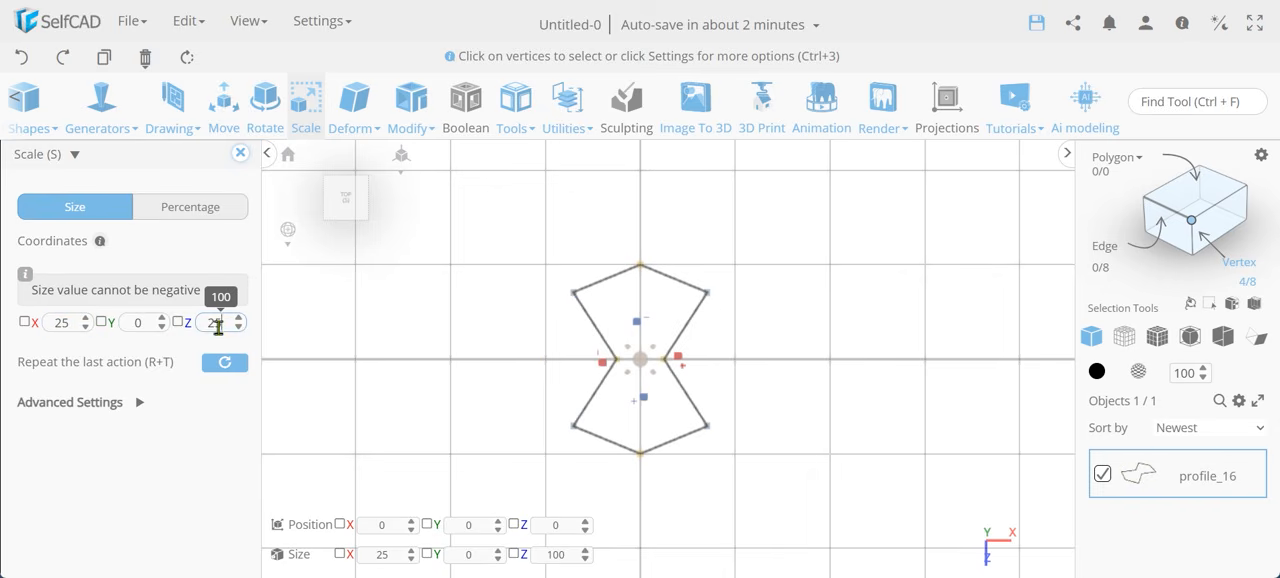
key("Return")
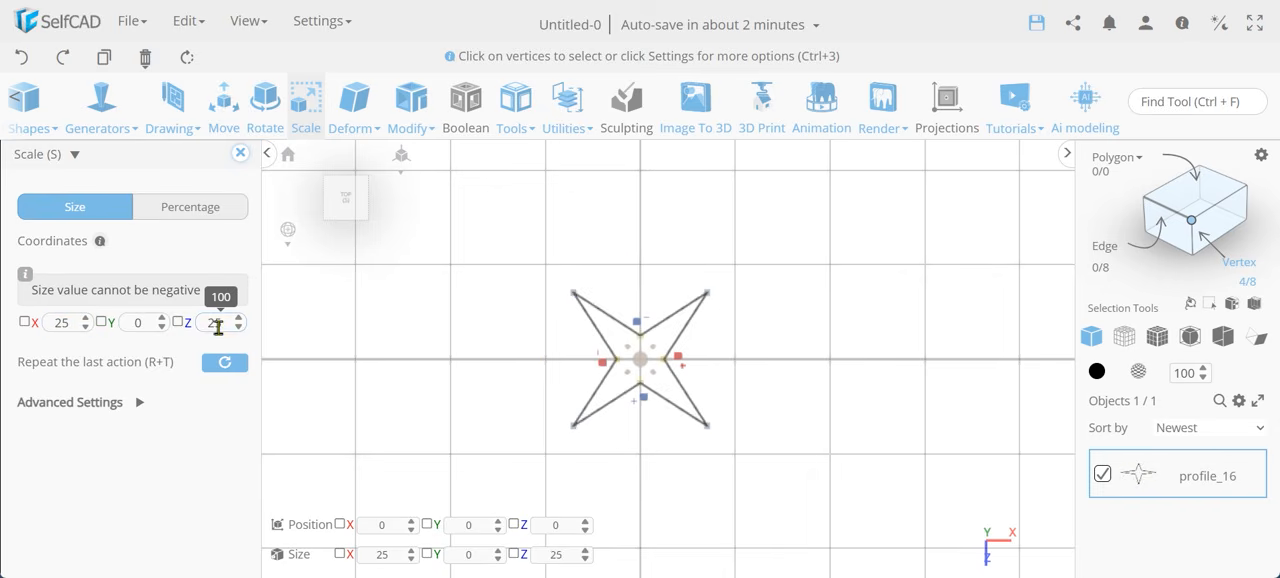
left_click(241, 155)
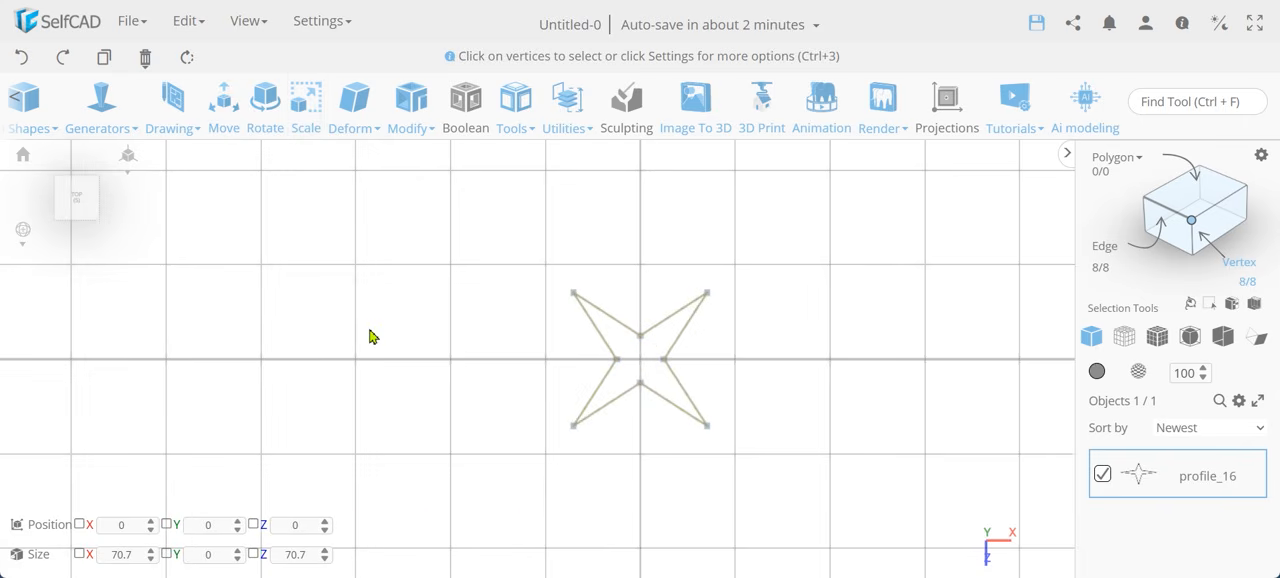
Extrude the star profile by 50 as a mesh with the top and bottom filled.
left_click(411, 98)
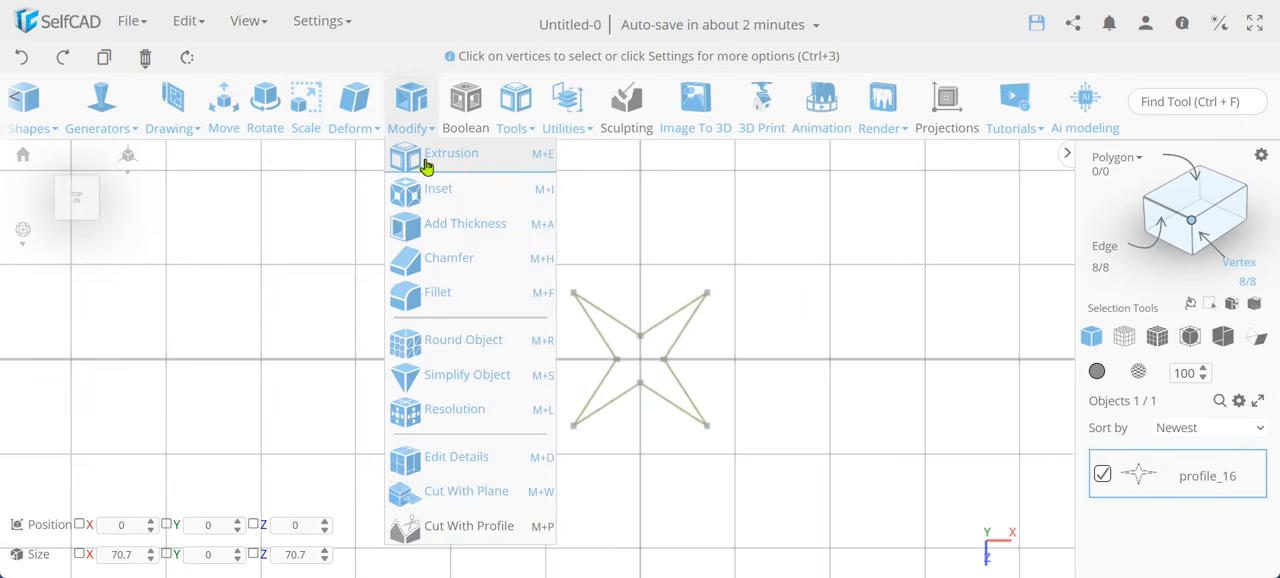
left_click(427, 160)
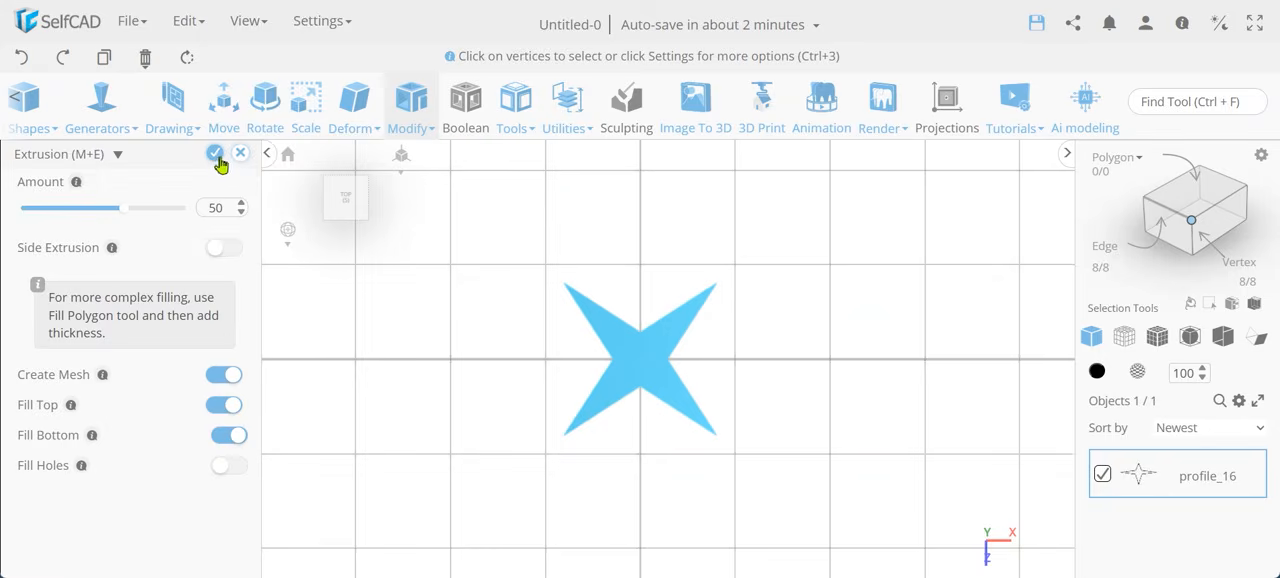
left_click(215, 153)
Delete the top and bottom faces of the extruded star so only its side walls are left.
mouse_move(368, 349)
left_mouse_down()
mouse_move(377, 271)
mouse_move(503, 277)
mouse_move(371, 332)
left_mouse_up()
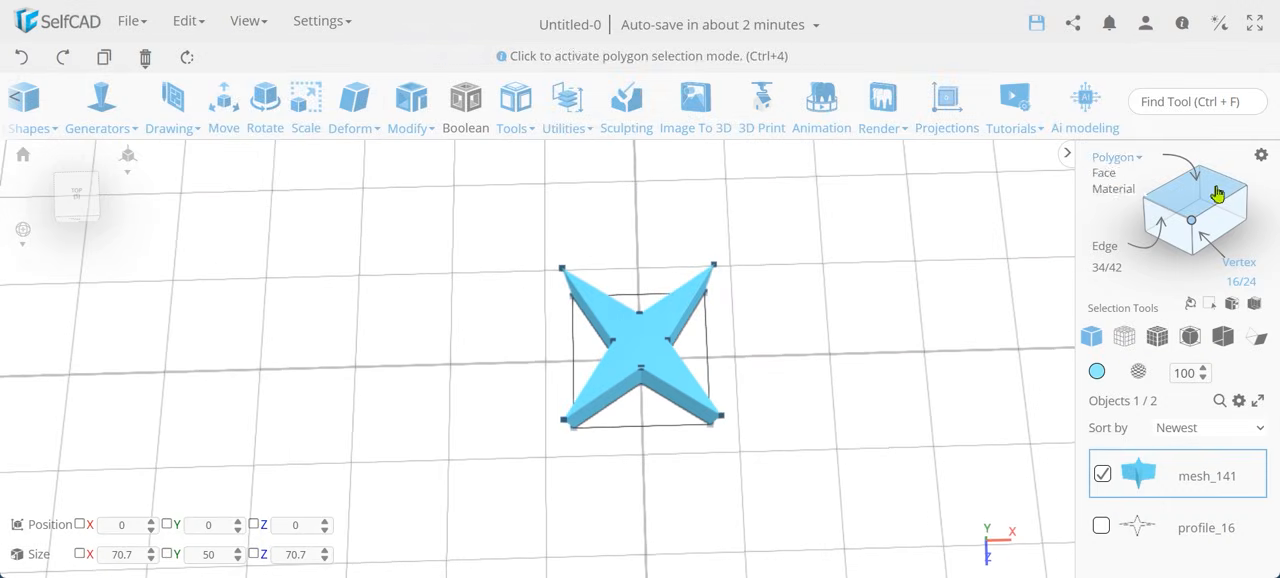
left_click(1218, 192)
left_click(656, 338)
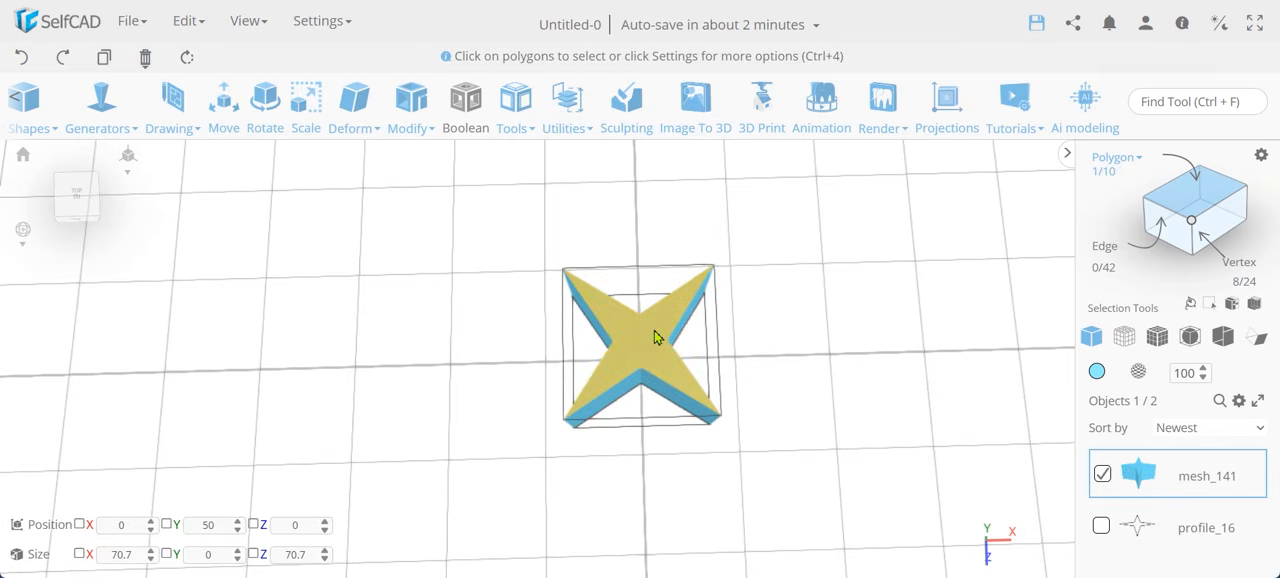
key("Delete")
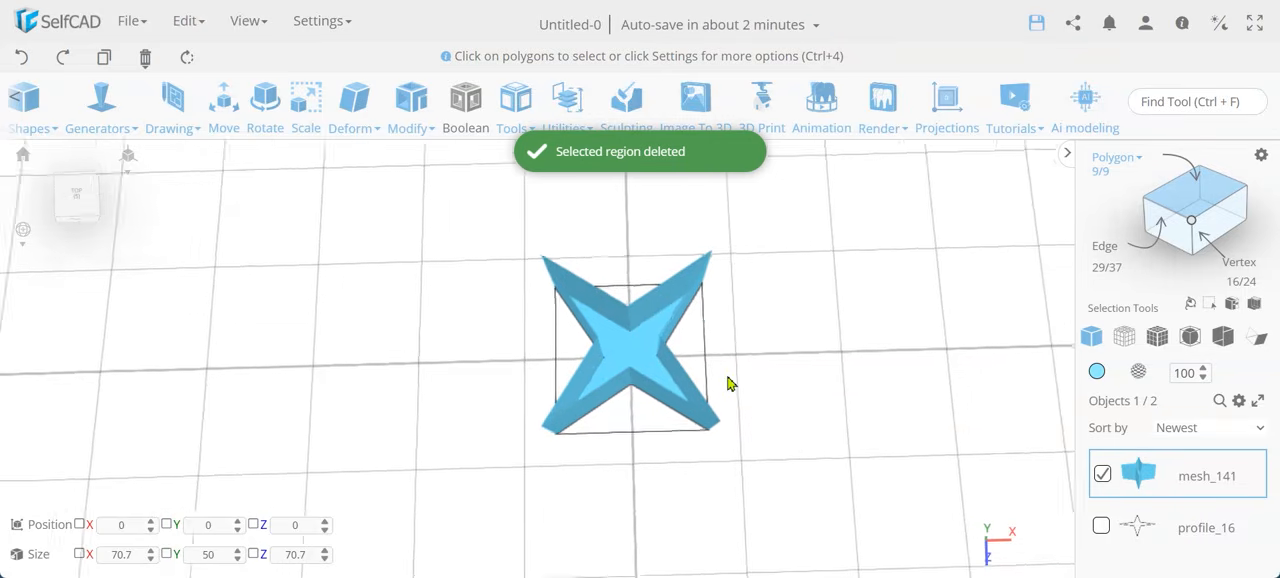
scroll(728, 384, "up", 3)
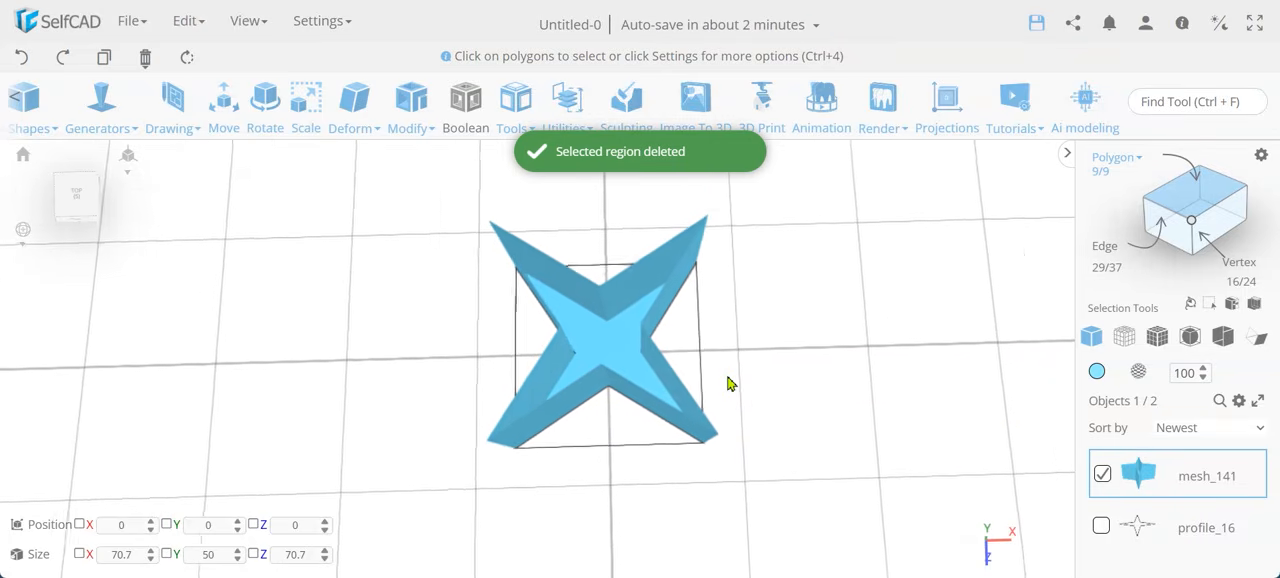
left_click(589, 362)
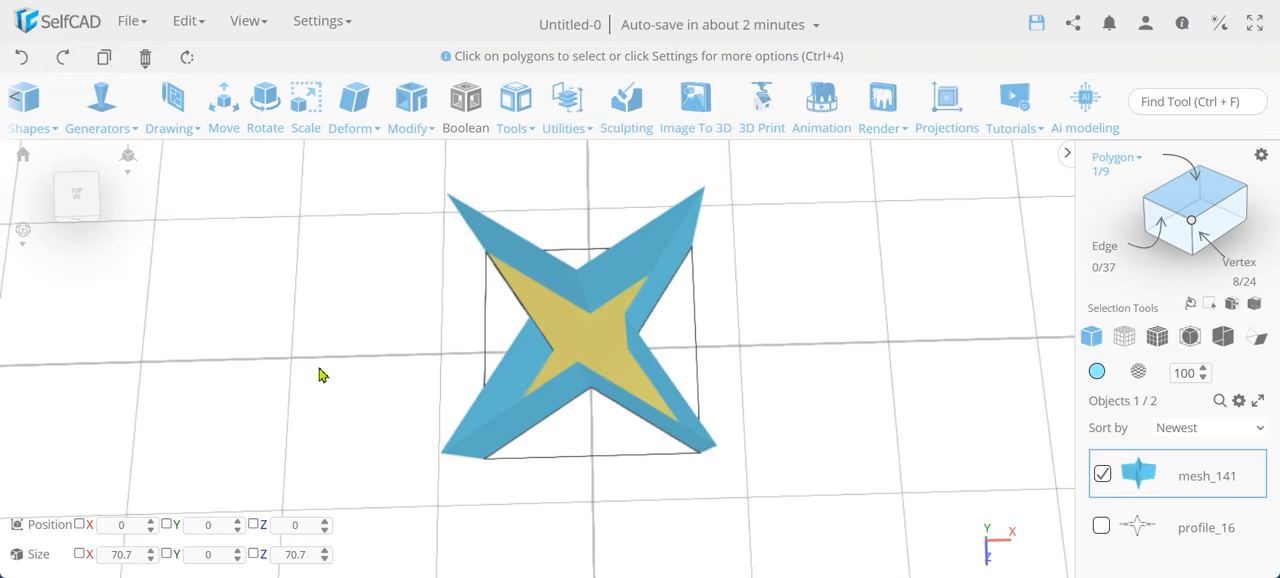
key("Delete")
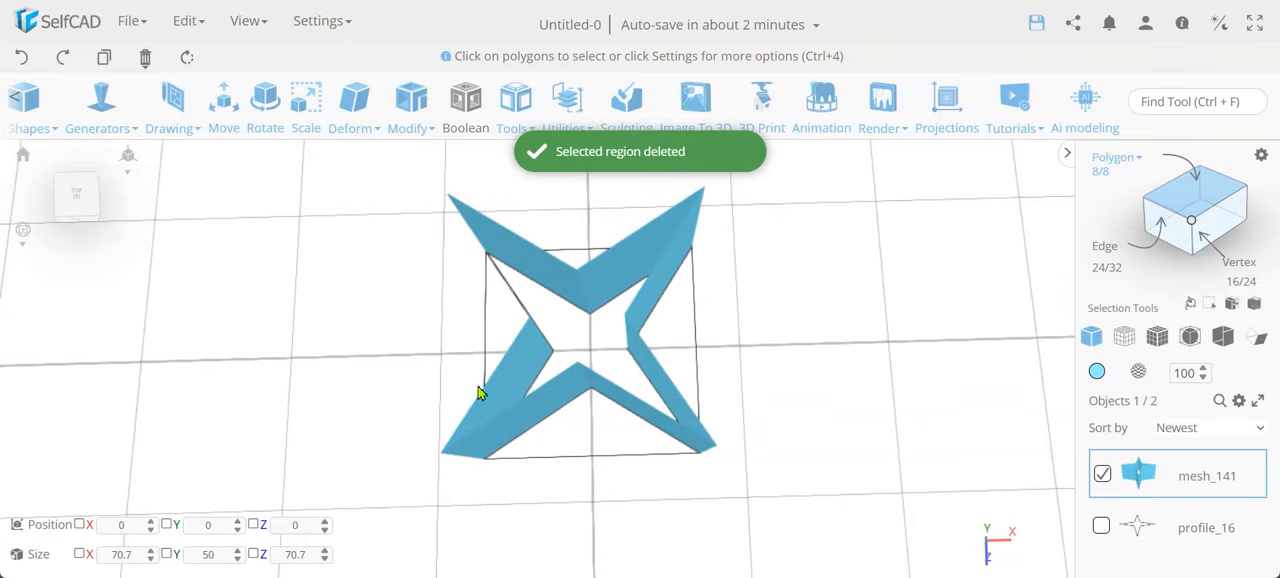
Try Add Thickness in Offset mode on the star walls with thickness values of 1 and -1 and inspect the corners.
mouse_move(781, 369)
left_mouse_down()
mouse_move(931, 349)
mouse_move(800, 369)
left_mouse_up()
left_click(409, 122)
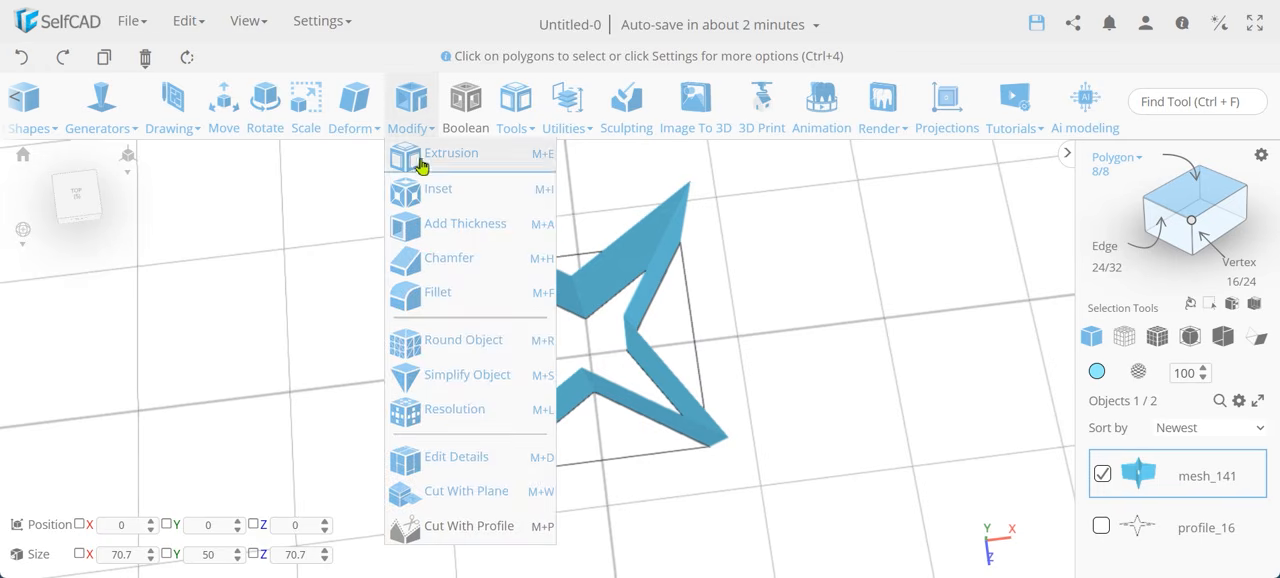
left_click(444, 227)
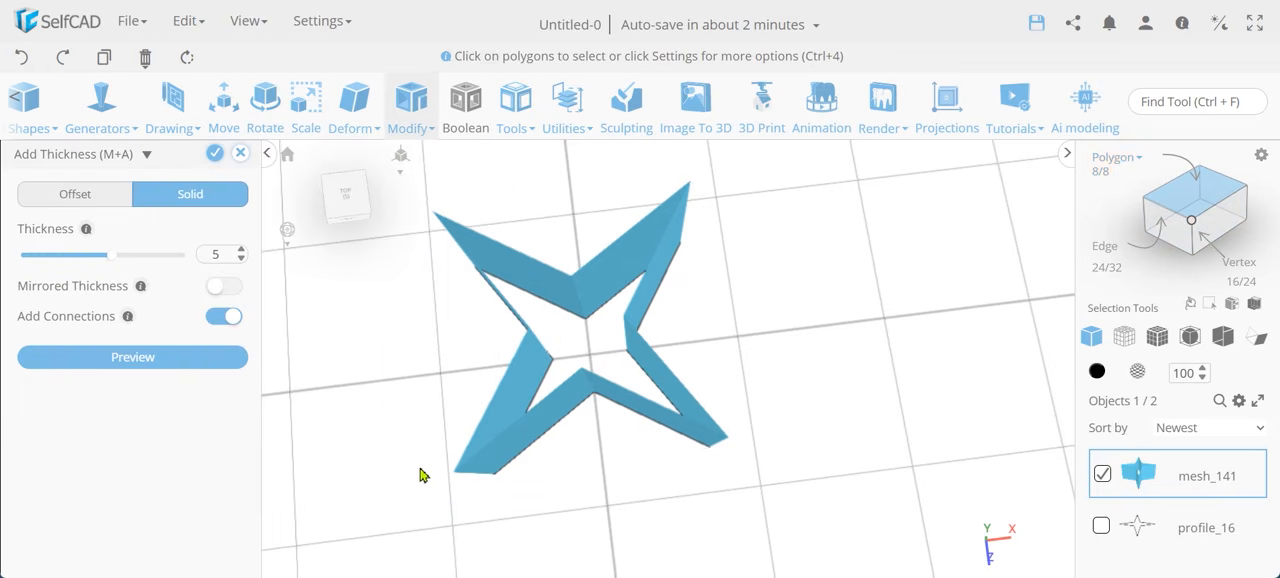
double_click(222, 259)
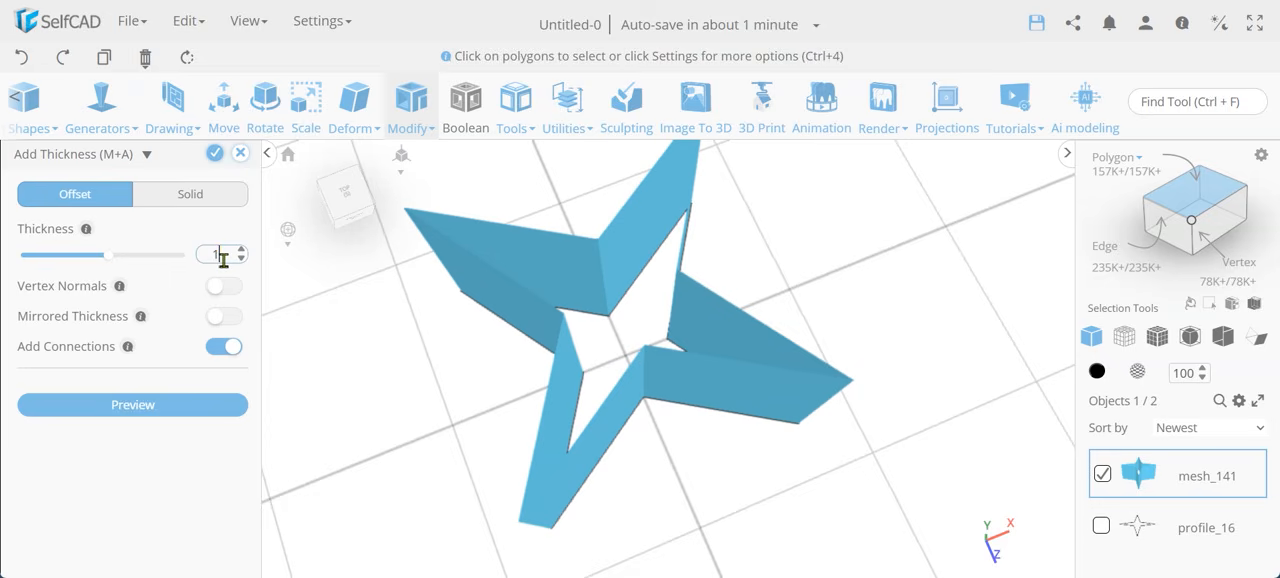
key("Return")
double_click(223, 259)
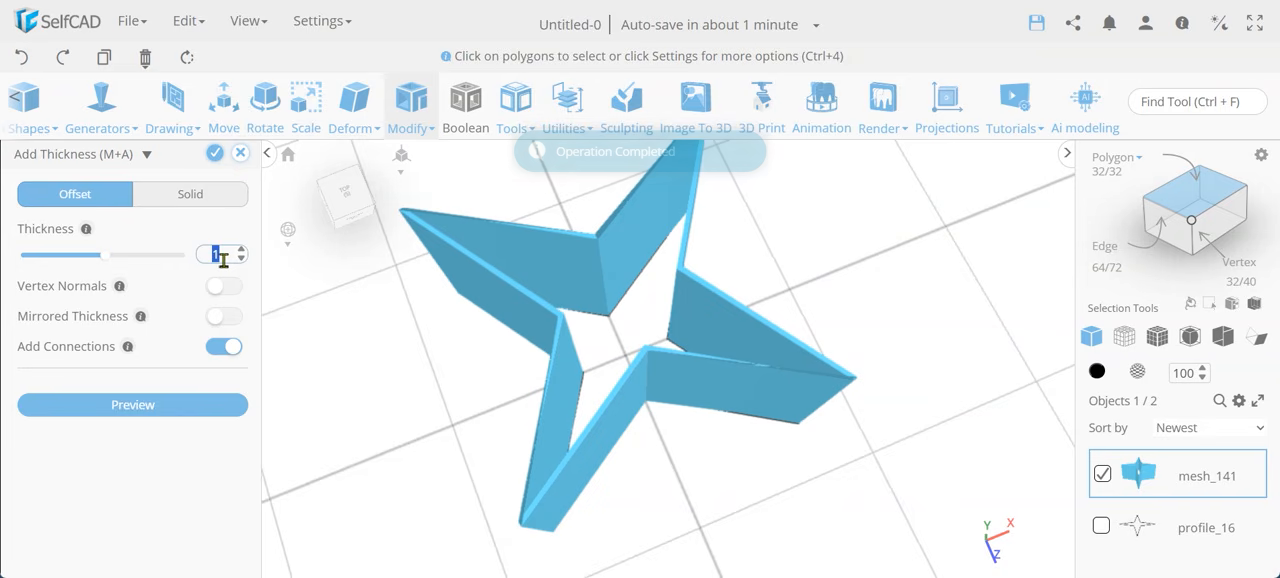
key("Return")
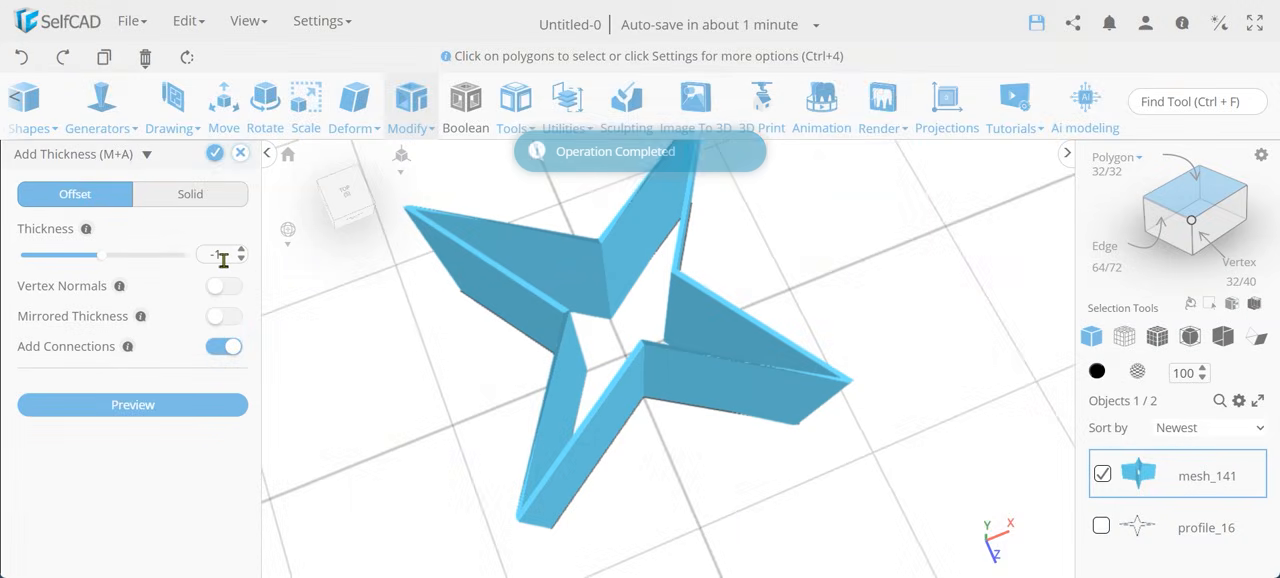
left_click_drag(452, 436, 472, 421)
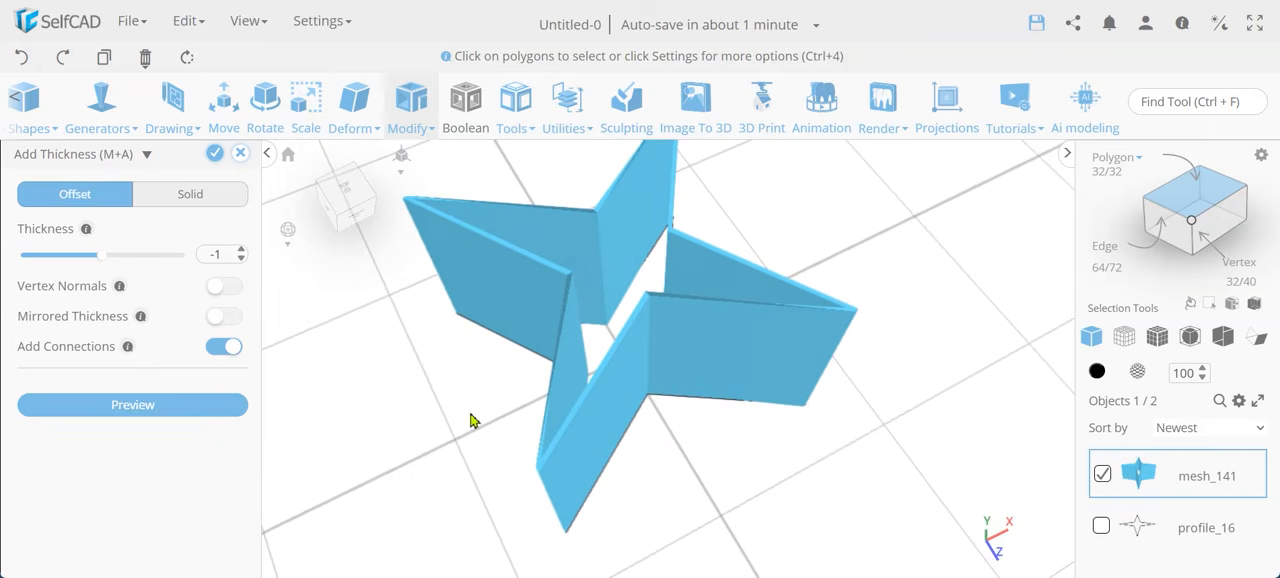
left_click_drag(701, 363, 919, 325)
scroll(625, 221, "up", 5)
scroll(628, 226, "down", 5)
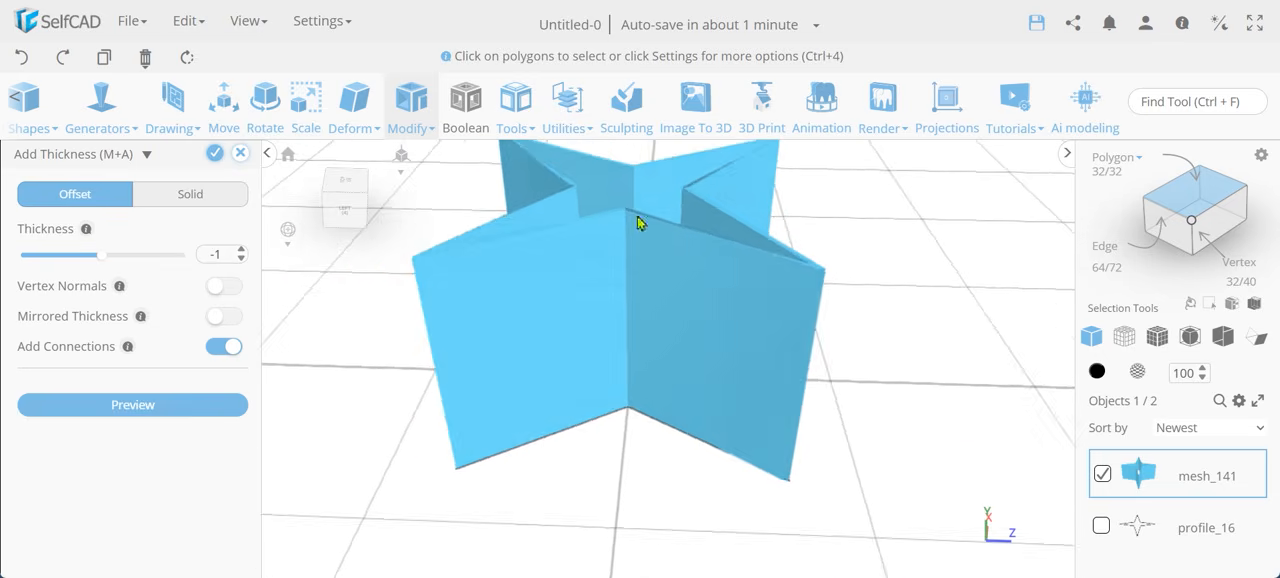
Try an Offset thickness of 5 on the star walls and examine the corners in Solid + Wireframe display.
left_click_drag(895, 396, 770, 400)
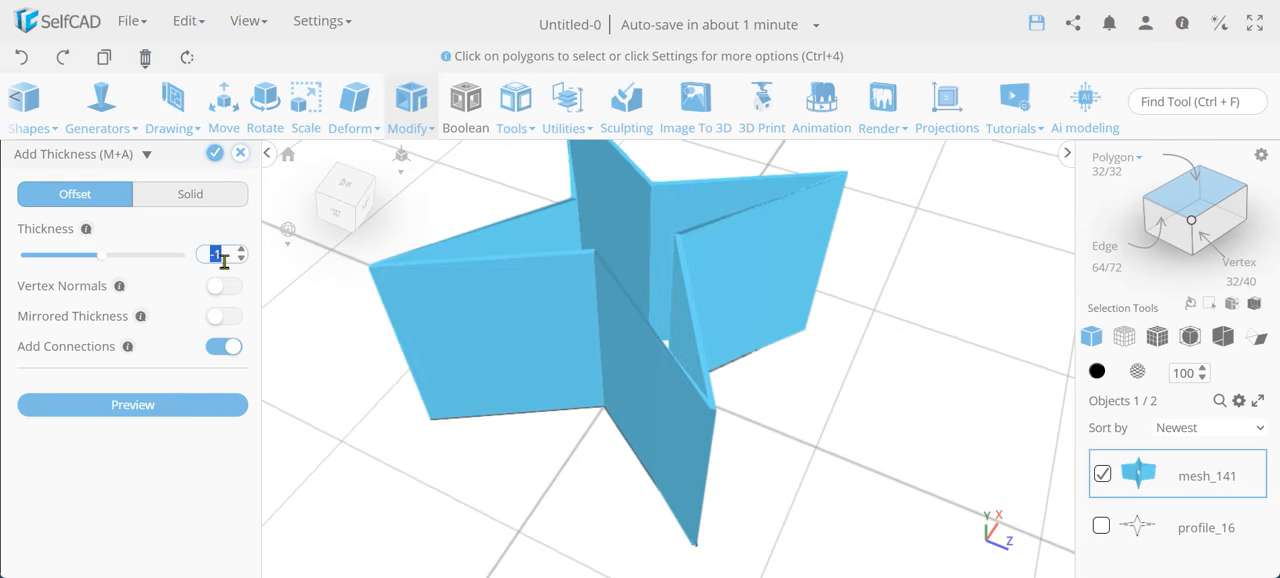
key("Return")
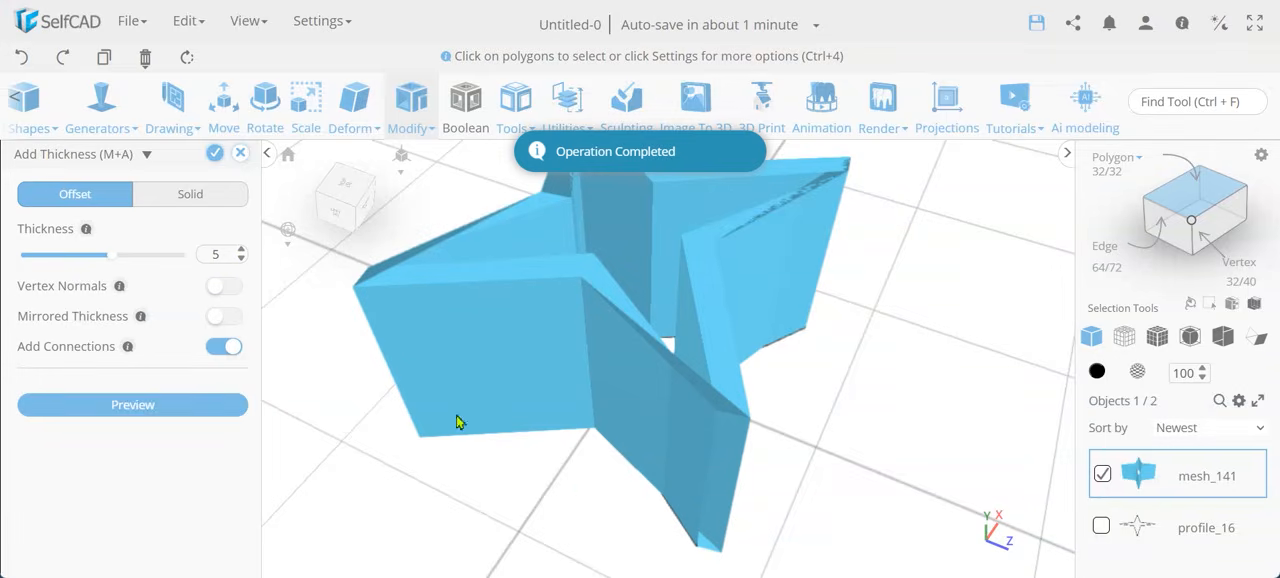
scroll(643, 430, "down", 5)
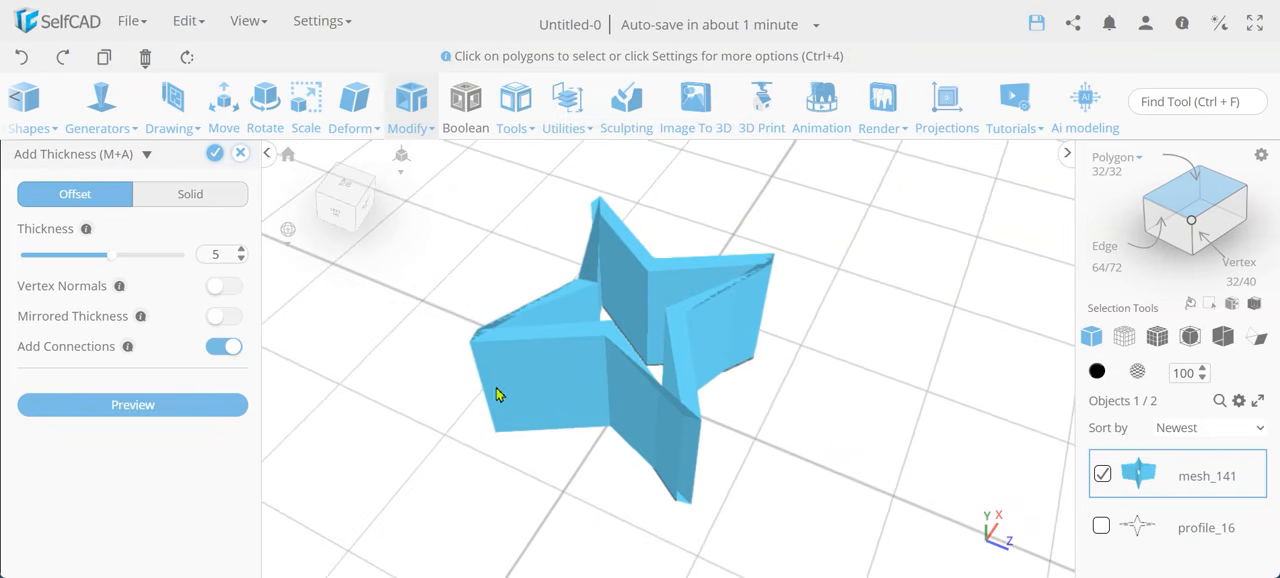
left_click_drag(431, 409, 630, 410)
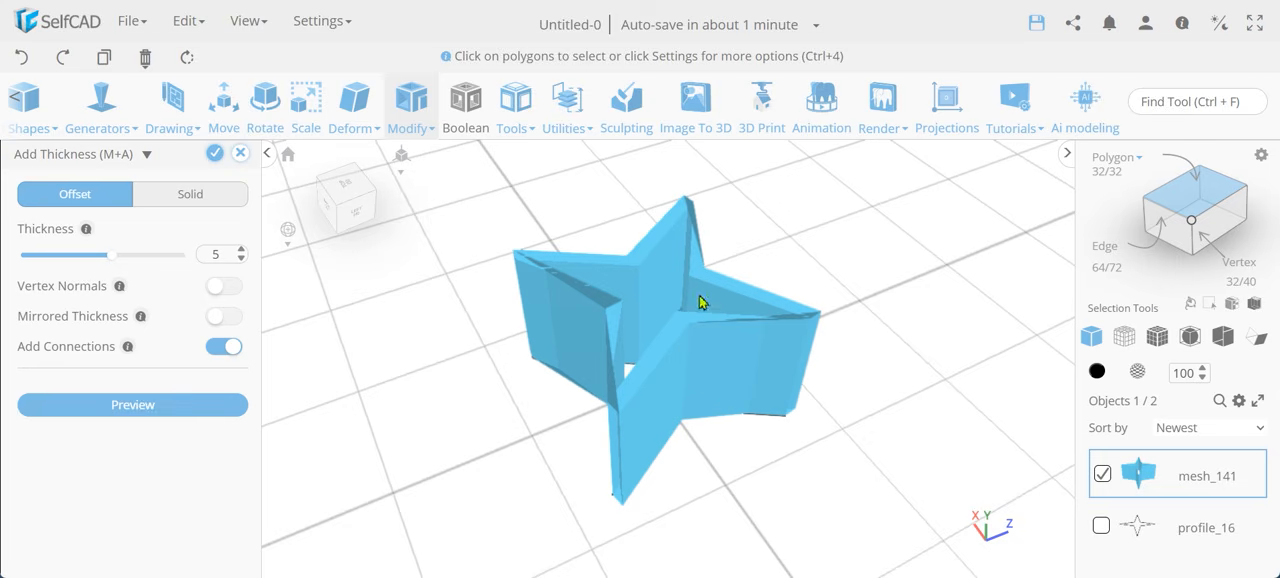
left_click(1157, 336)
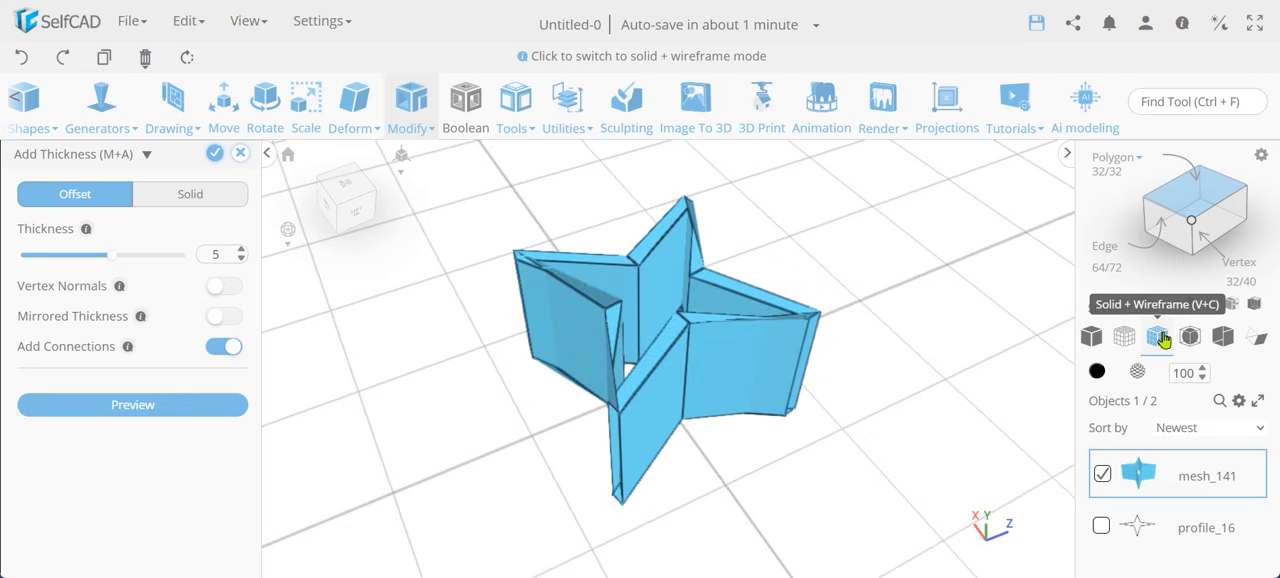
mouse_move(632, 400)
left_mouse_down()
mouse_move(514, 400)
mouse_move(600, 430)
mouse_move(723, 391)
mouse_move(724, 376)
mouse_move(609, 399)
left_mouse_up()
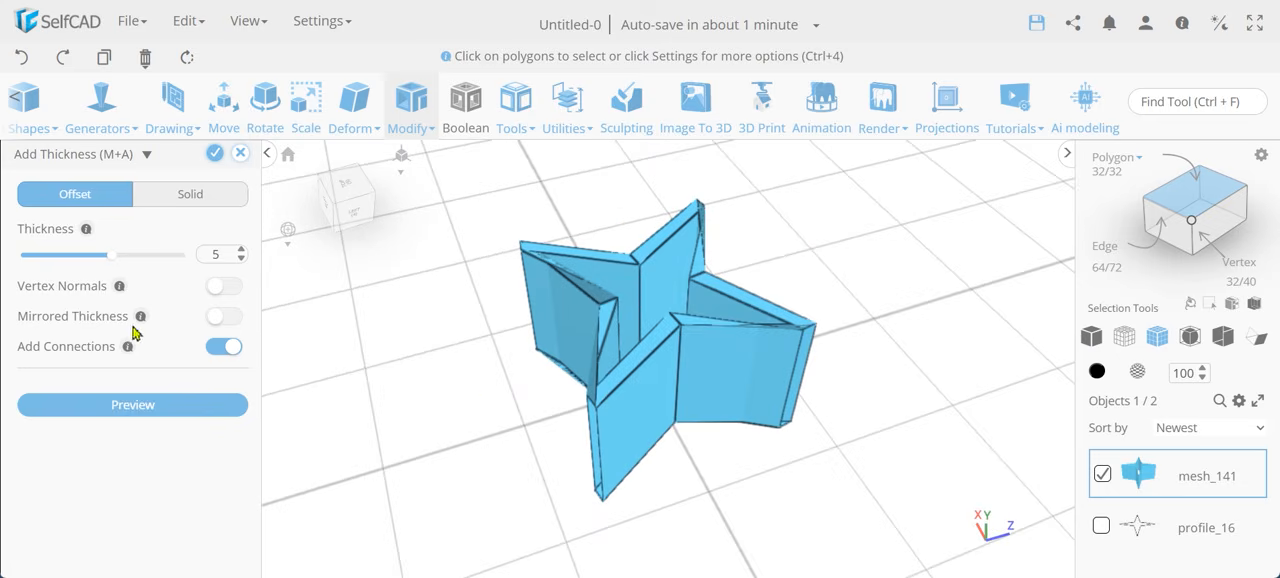
Apply Add Thickness to the star walls in Solid mode with a thickness of 5.
left_click(190, 196)
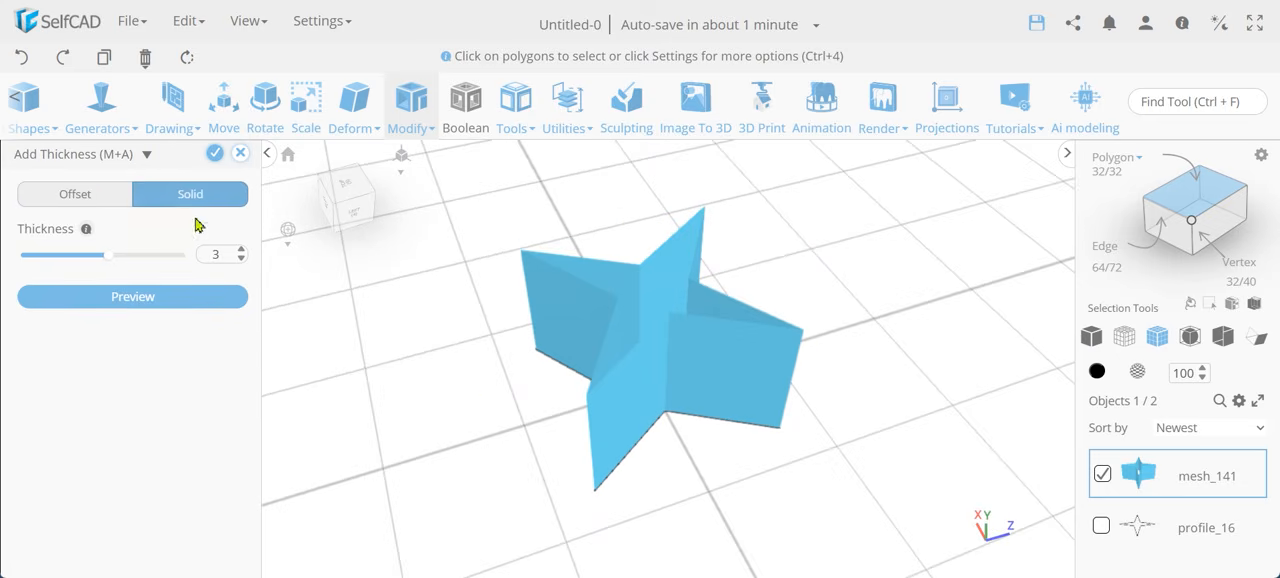
key("Return")
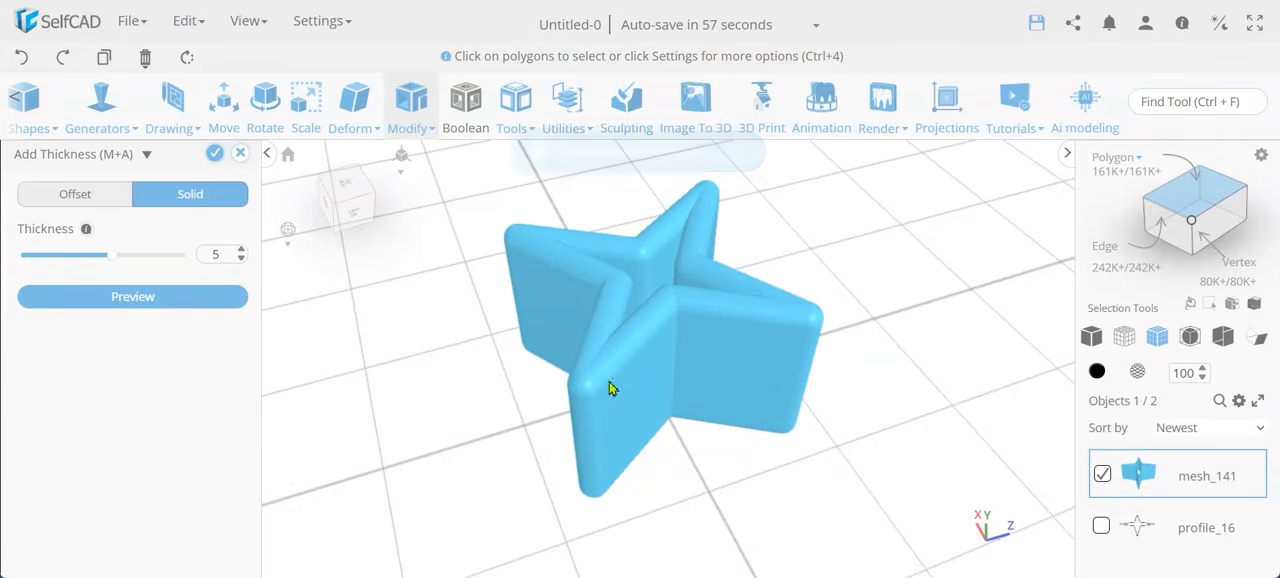
right_click_drag(624, 381, 532, 457)
left_click(214, 155)
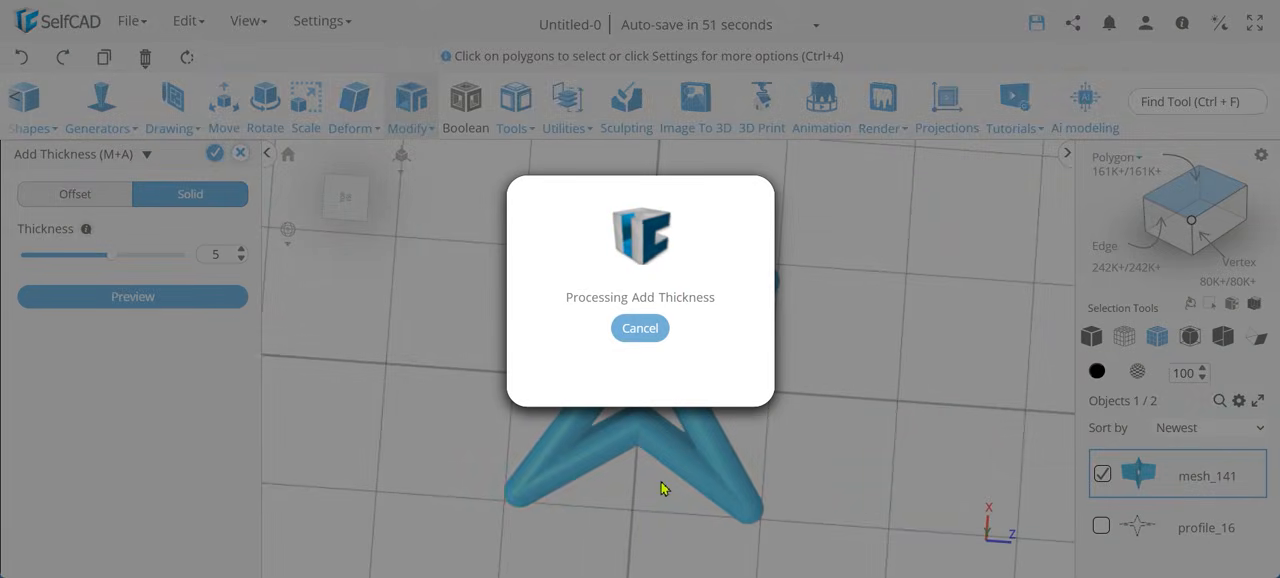
Inspect the thickened star's arms up close and select one flat outer side face.
scroll(565, 478, "up", 6)
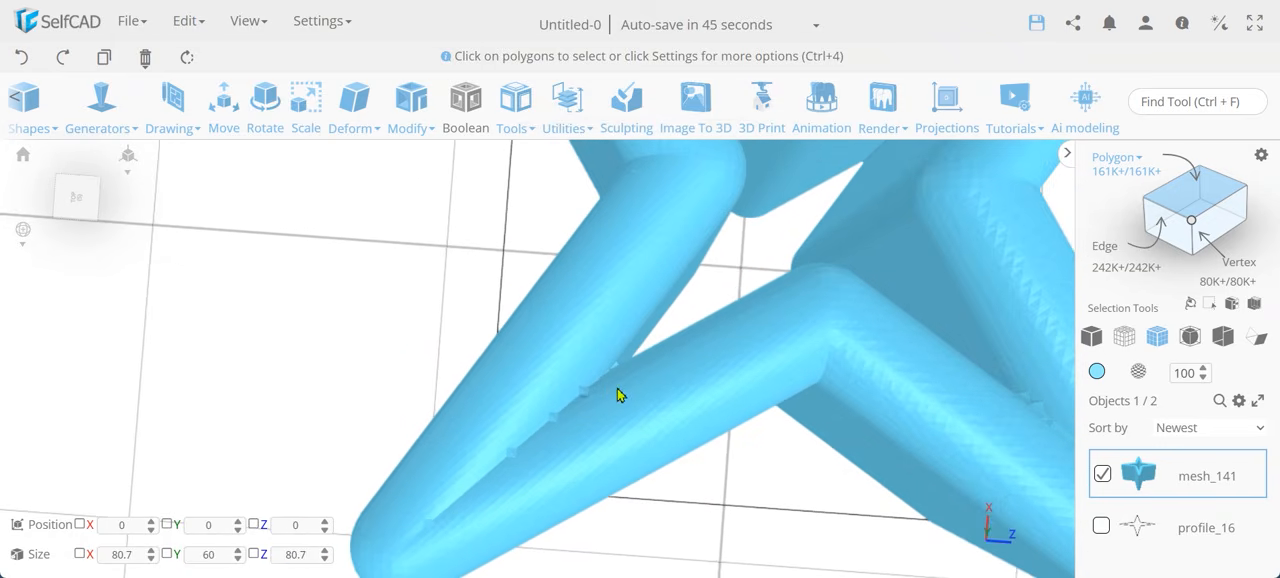
scroll(611, 390, "down", 6)
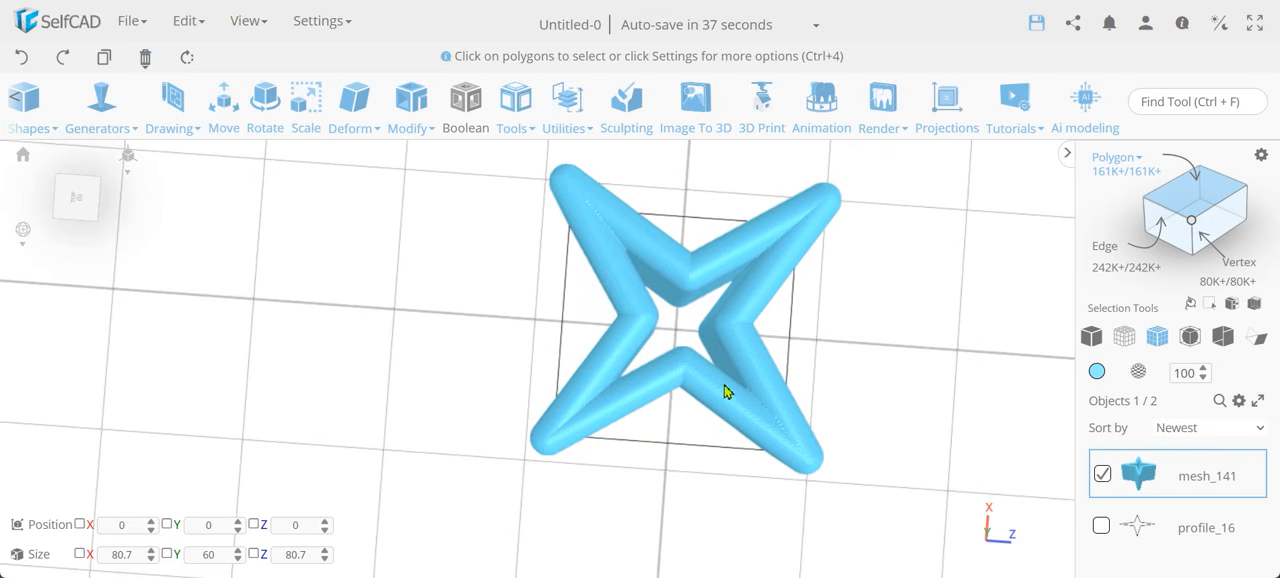
left_click_drag(860, 382, 905, 318)
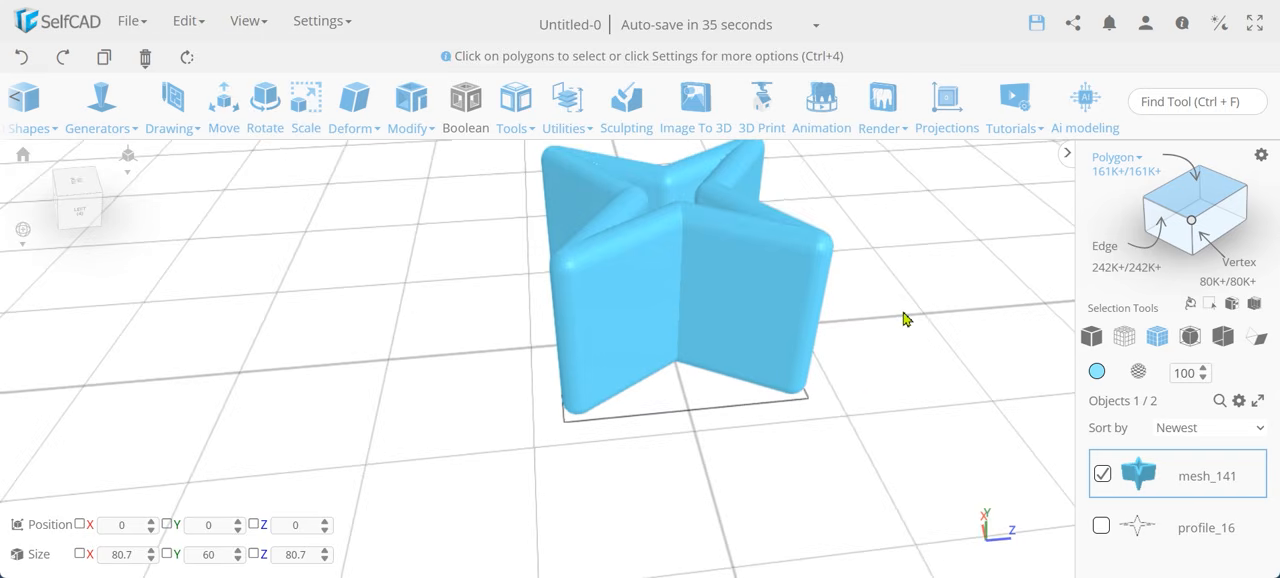
left_click(772, 300)
left_click(770, 299)
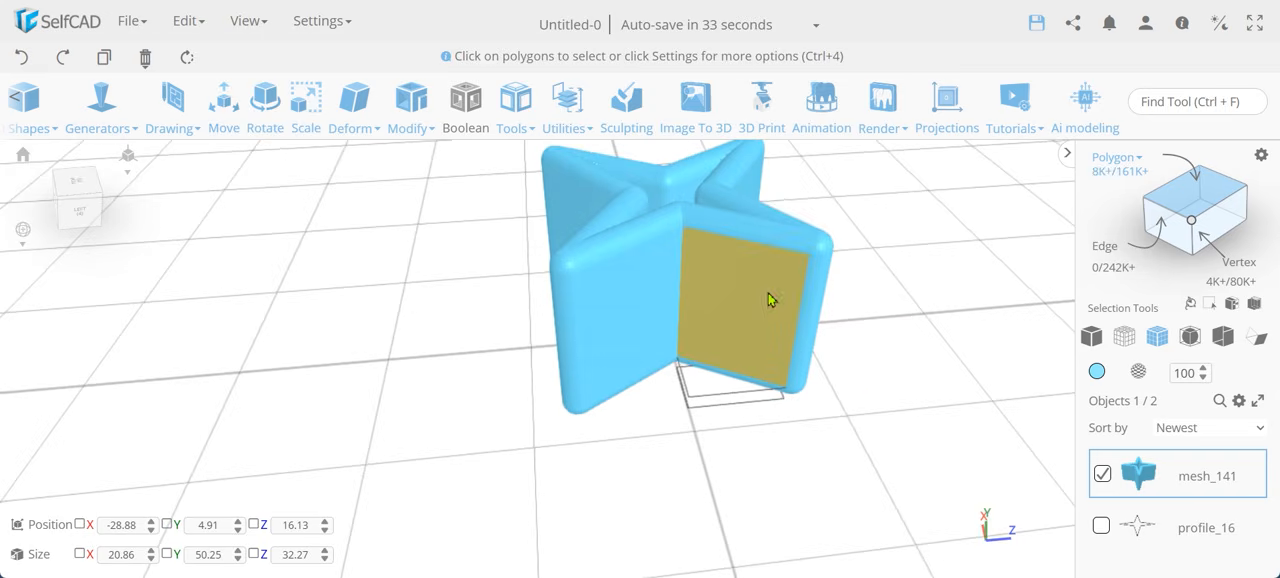
Delete the selected flat outer side face of the star arm and inspect the opening it leaves.
key("Delete")
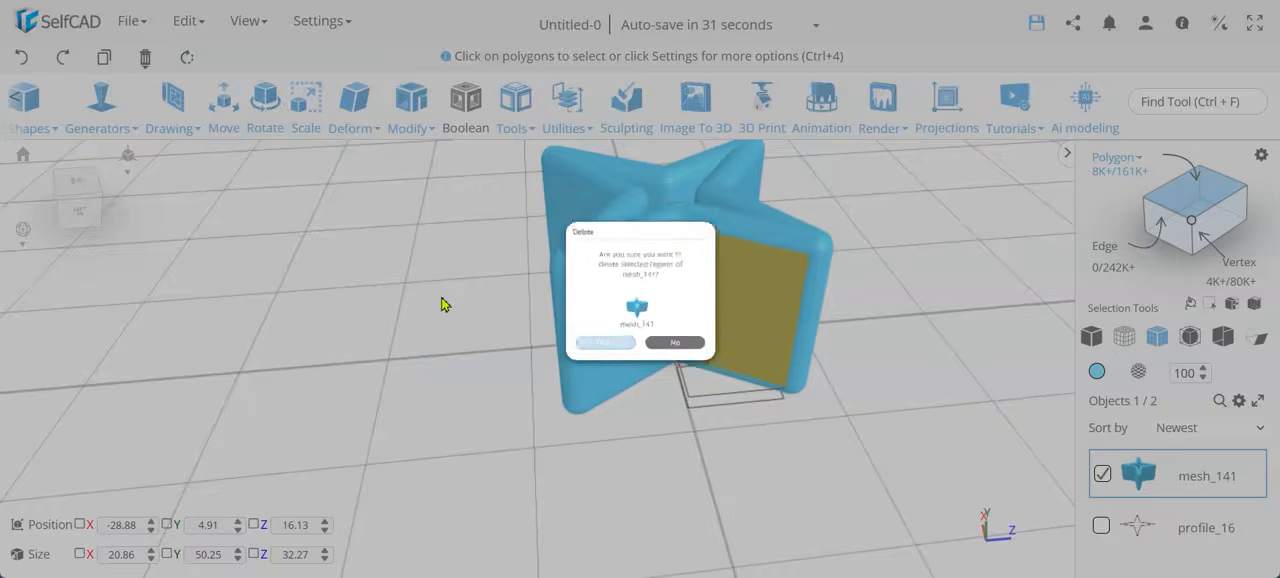
key("Return")
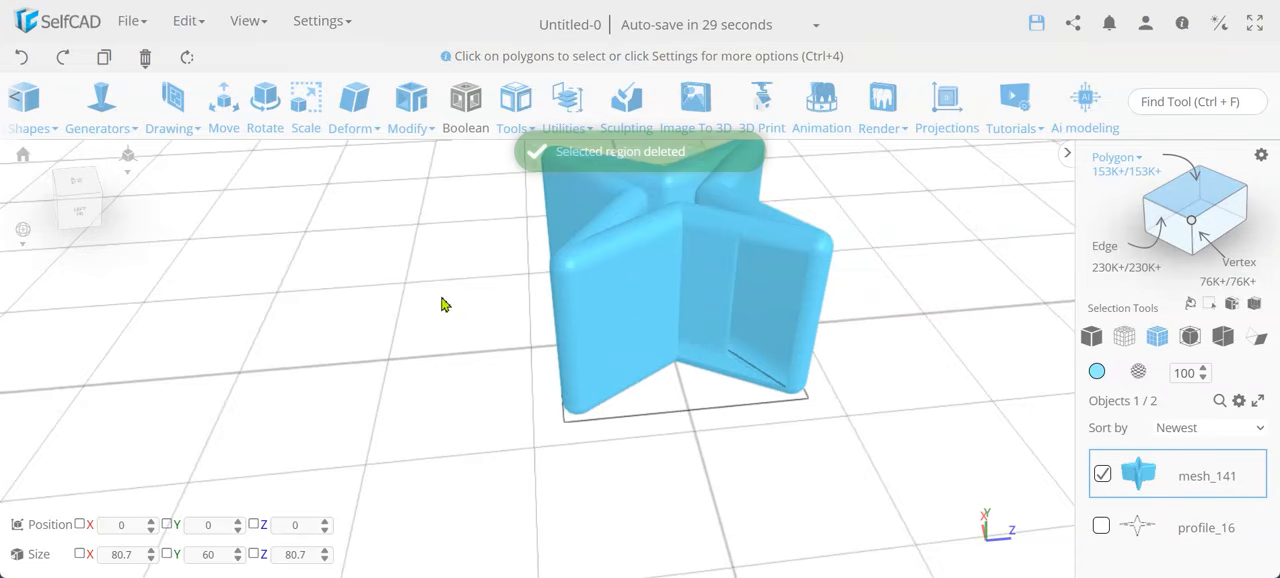
right_click_drag(847, 438, 774, 423)
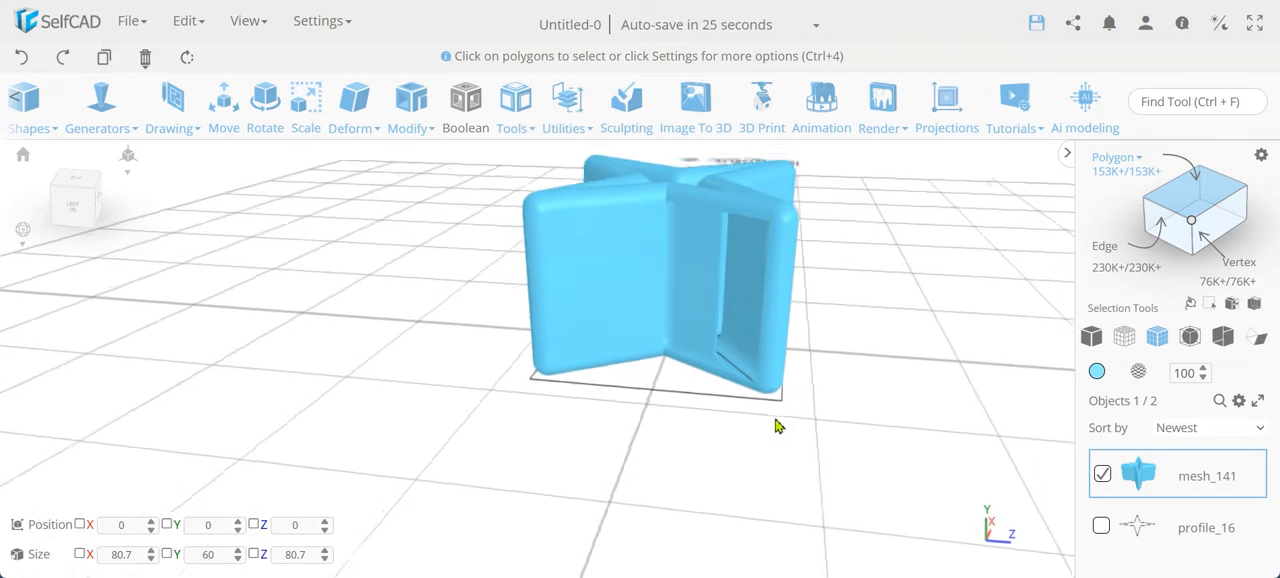
scroll(760, 316, "up", 5)
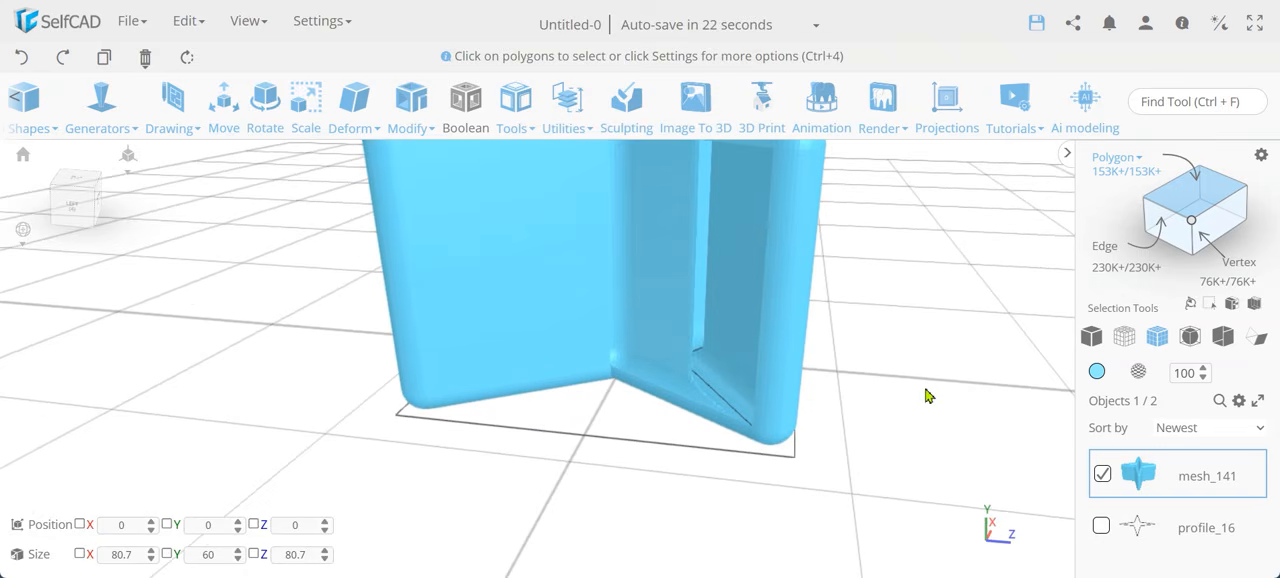
Select and delete the flat outer face on the opposite side of the same star arm.
right_click_drag(929, 397, 537, 277)
left_click(537, 277)
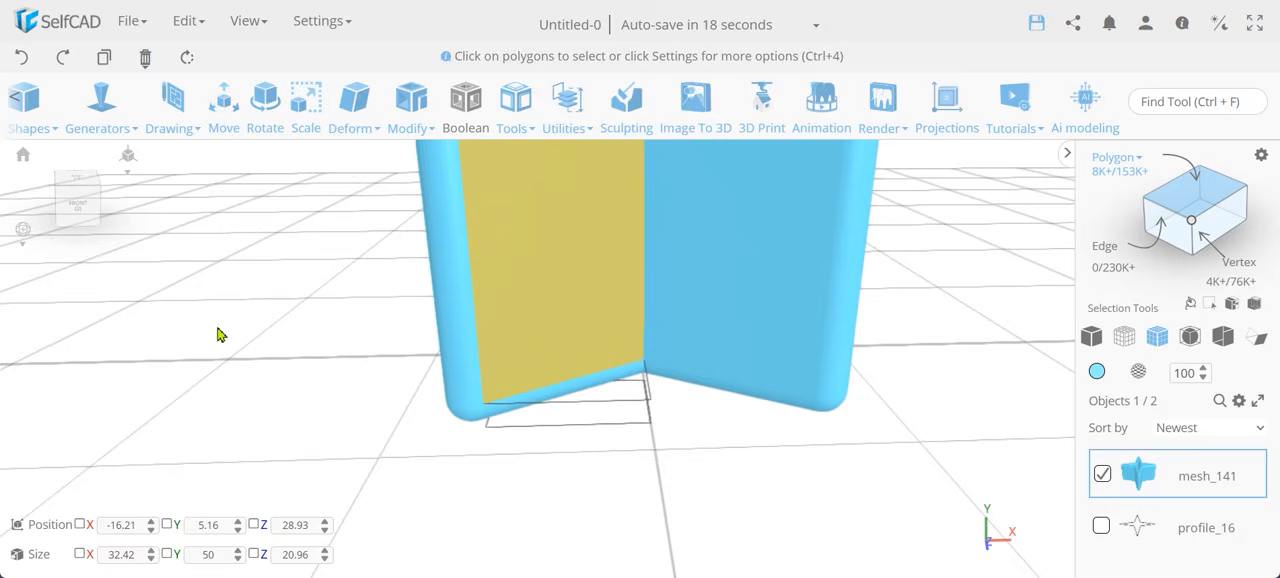
key("Delete")
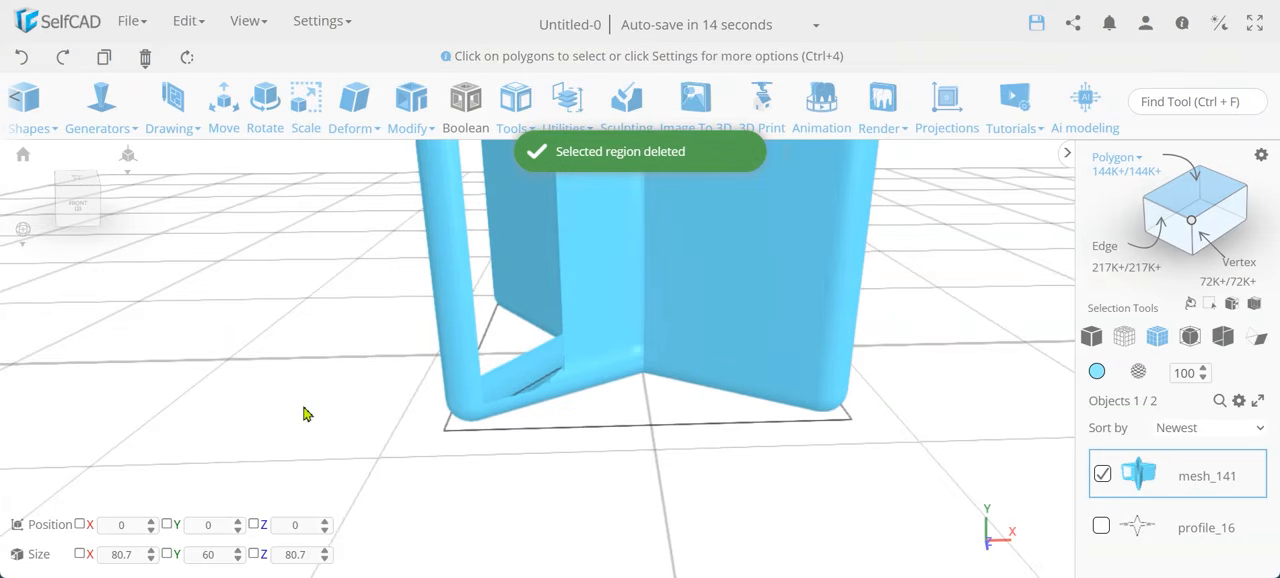
Select the two narrow wall faces inside the opened arm next to the star's centre and inspect them from above.
right_click_drag(306, 414, 692, 262)
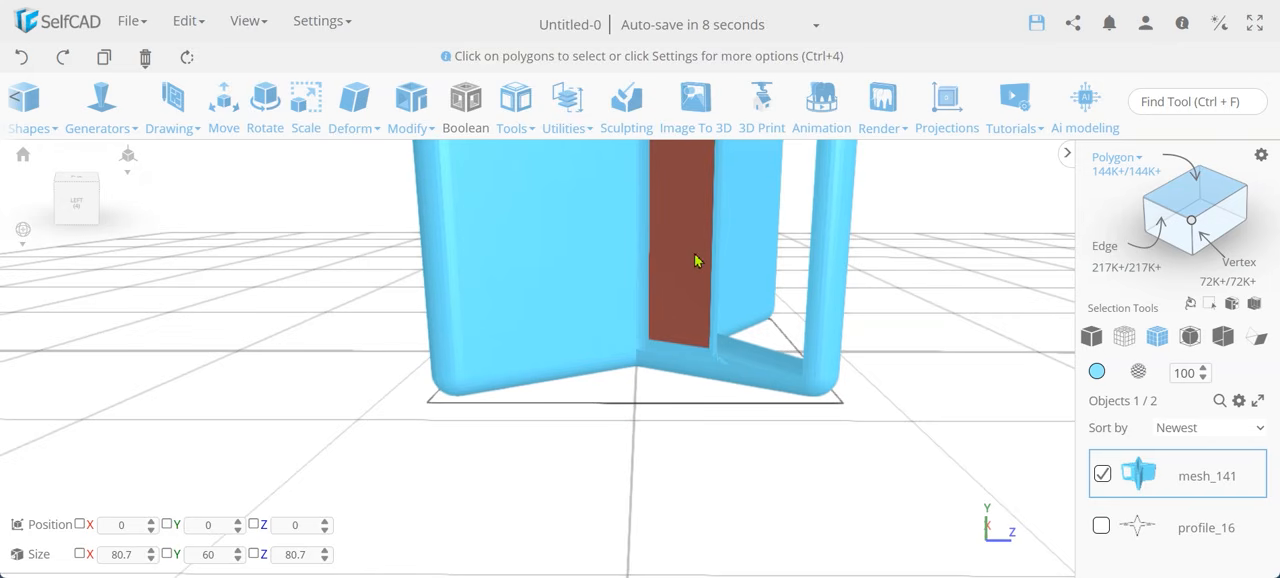
left_click(693, 262)
right_click_drag(851, 428, 574, 337)
left_click(585, 291)
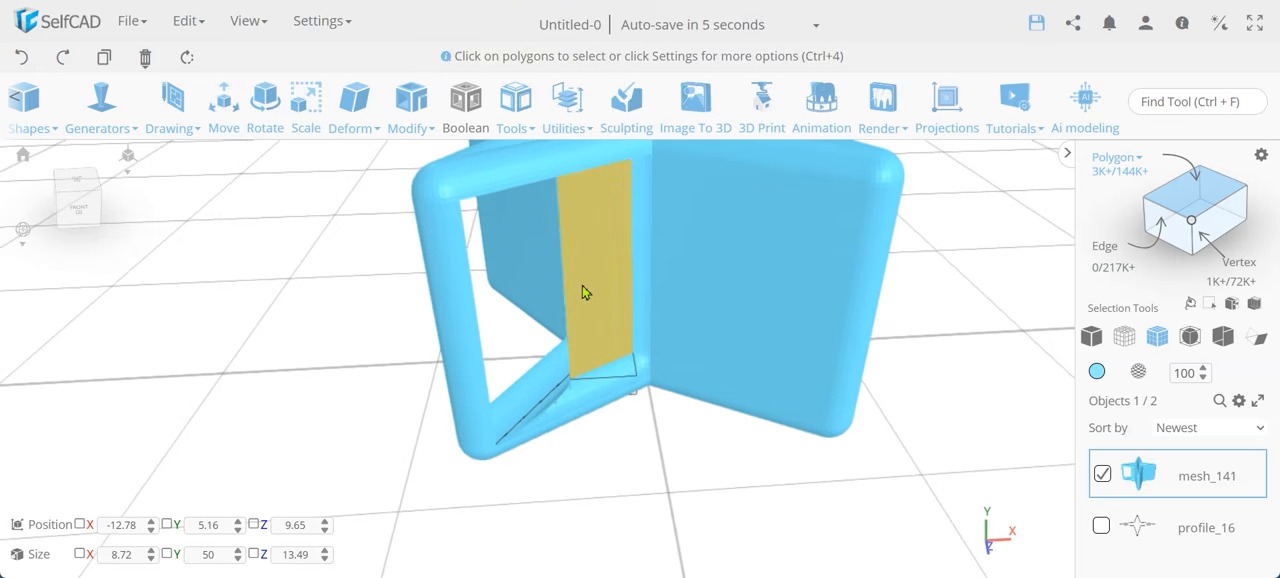
right_click_drag(743, 437, 880, 460)
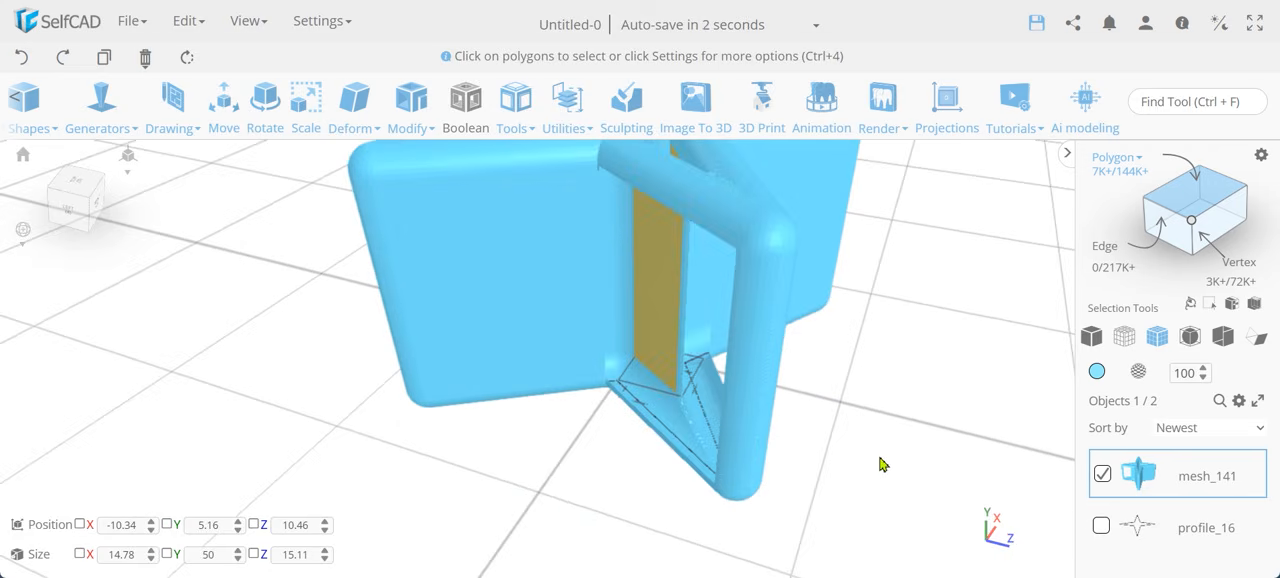
scroll(880, 460, "down", 5)
right_click_drag(556, 480, 631, 567)
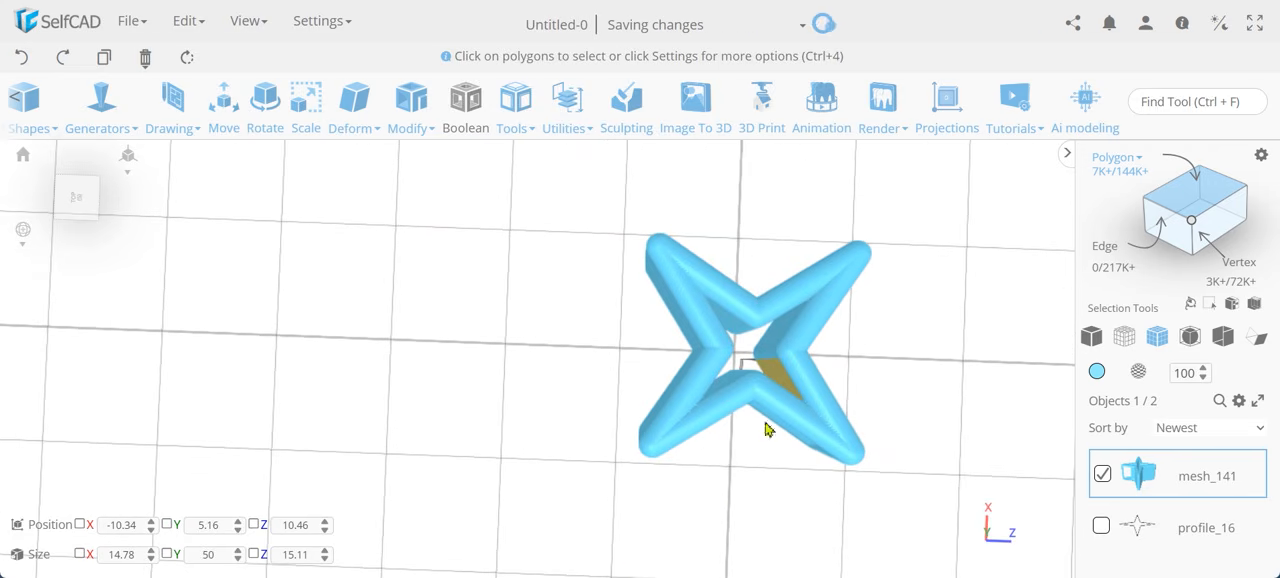